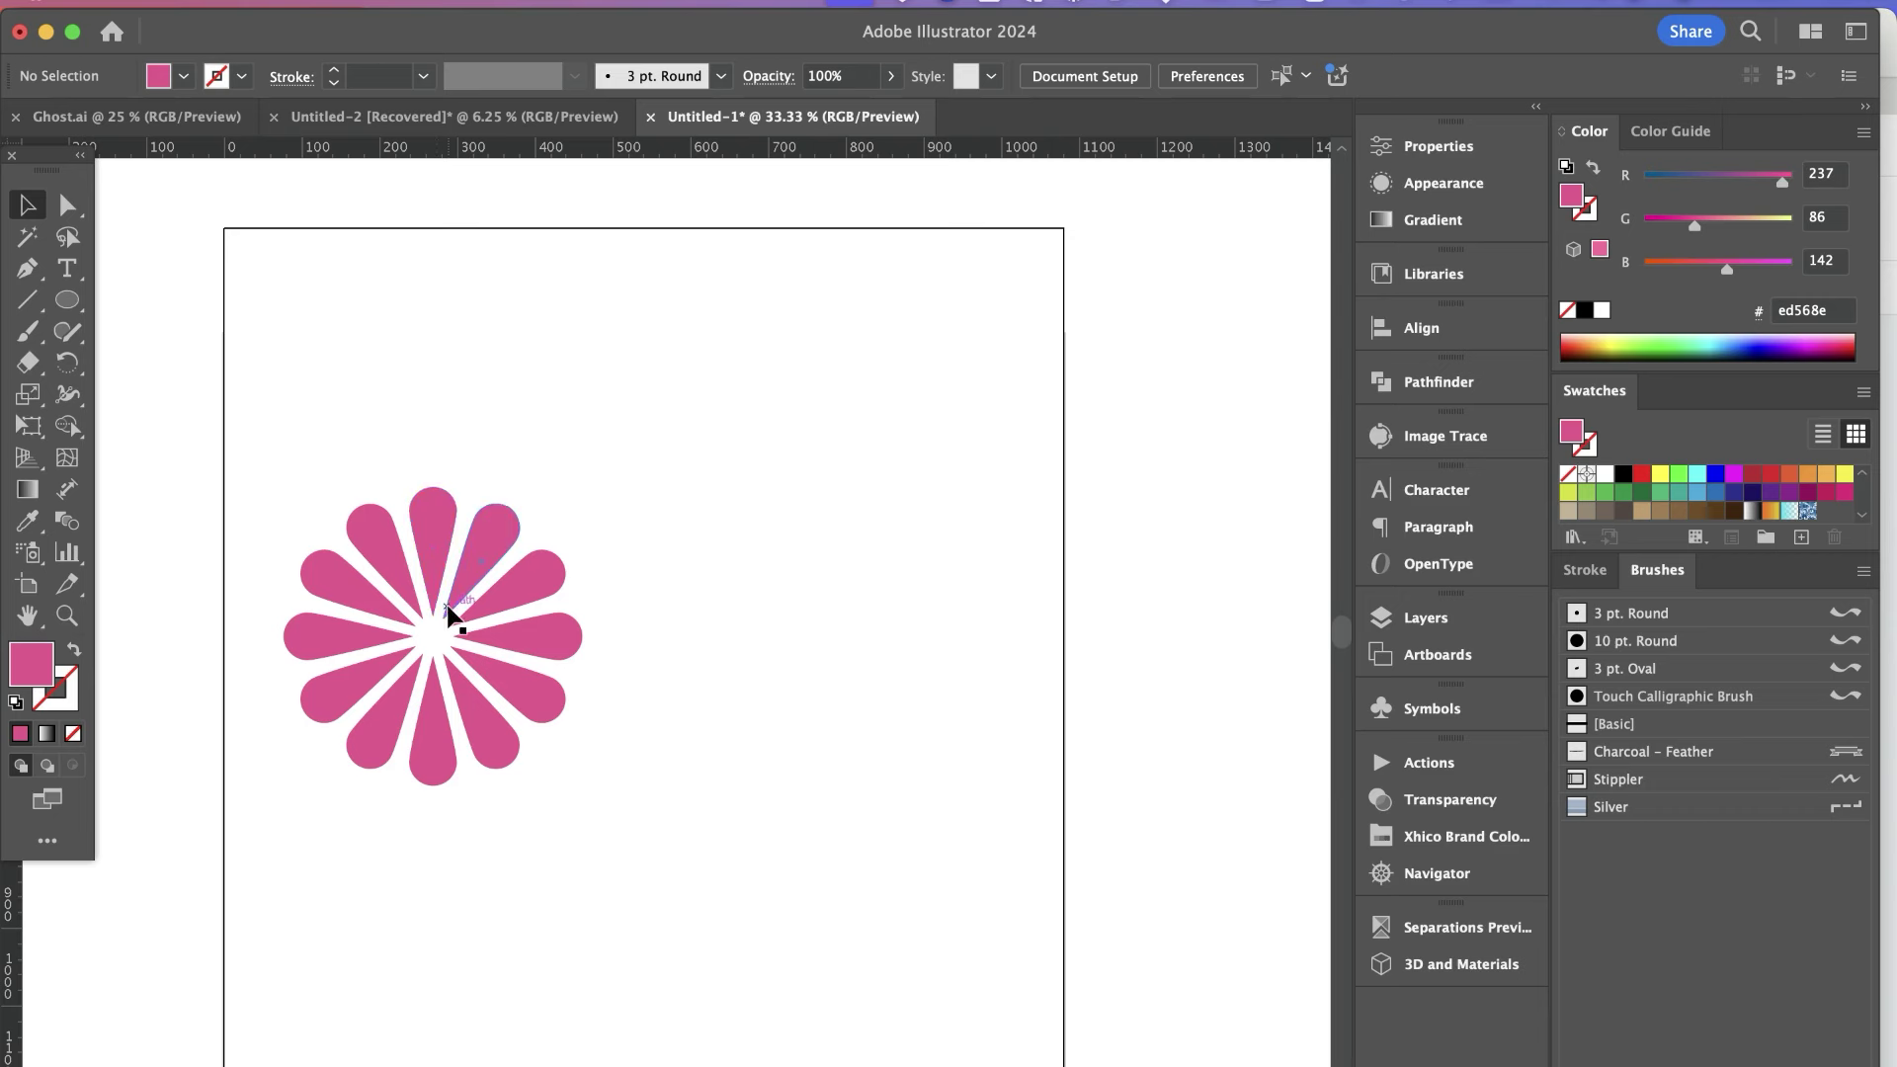
- Place a copy of the top petal to the right of the flower and show the guides
left_click(426, 523)
left_click_drag(427, 526, 842, 530)
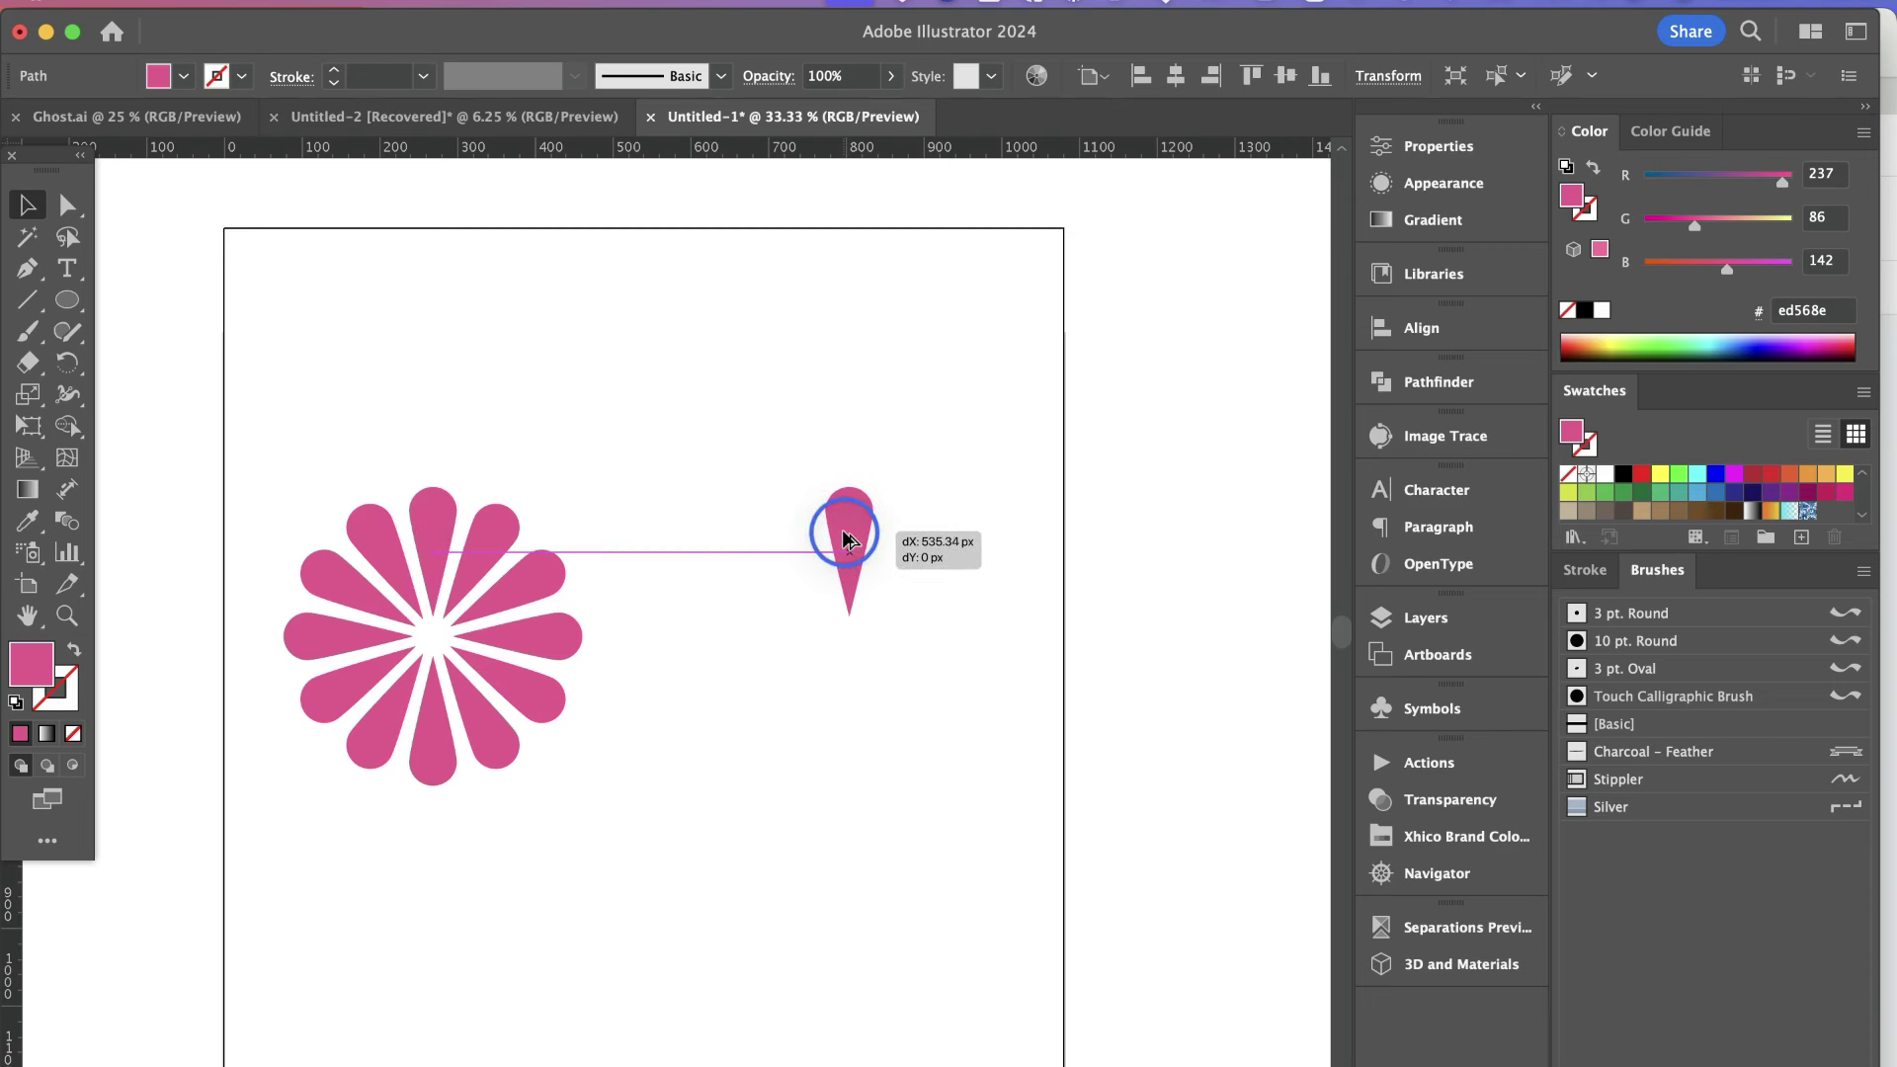
mouse_move(843, 534)
left_mouse_down()
mouse_move(735, 539)
mouse_move(857, 542)
mouse_move(820, 535)
left_mouse_up()
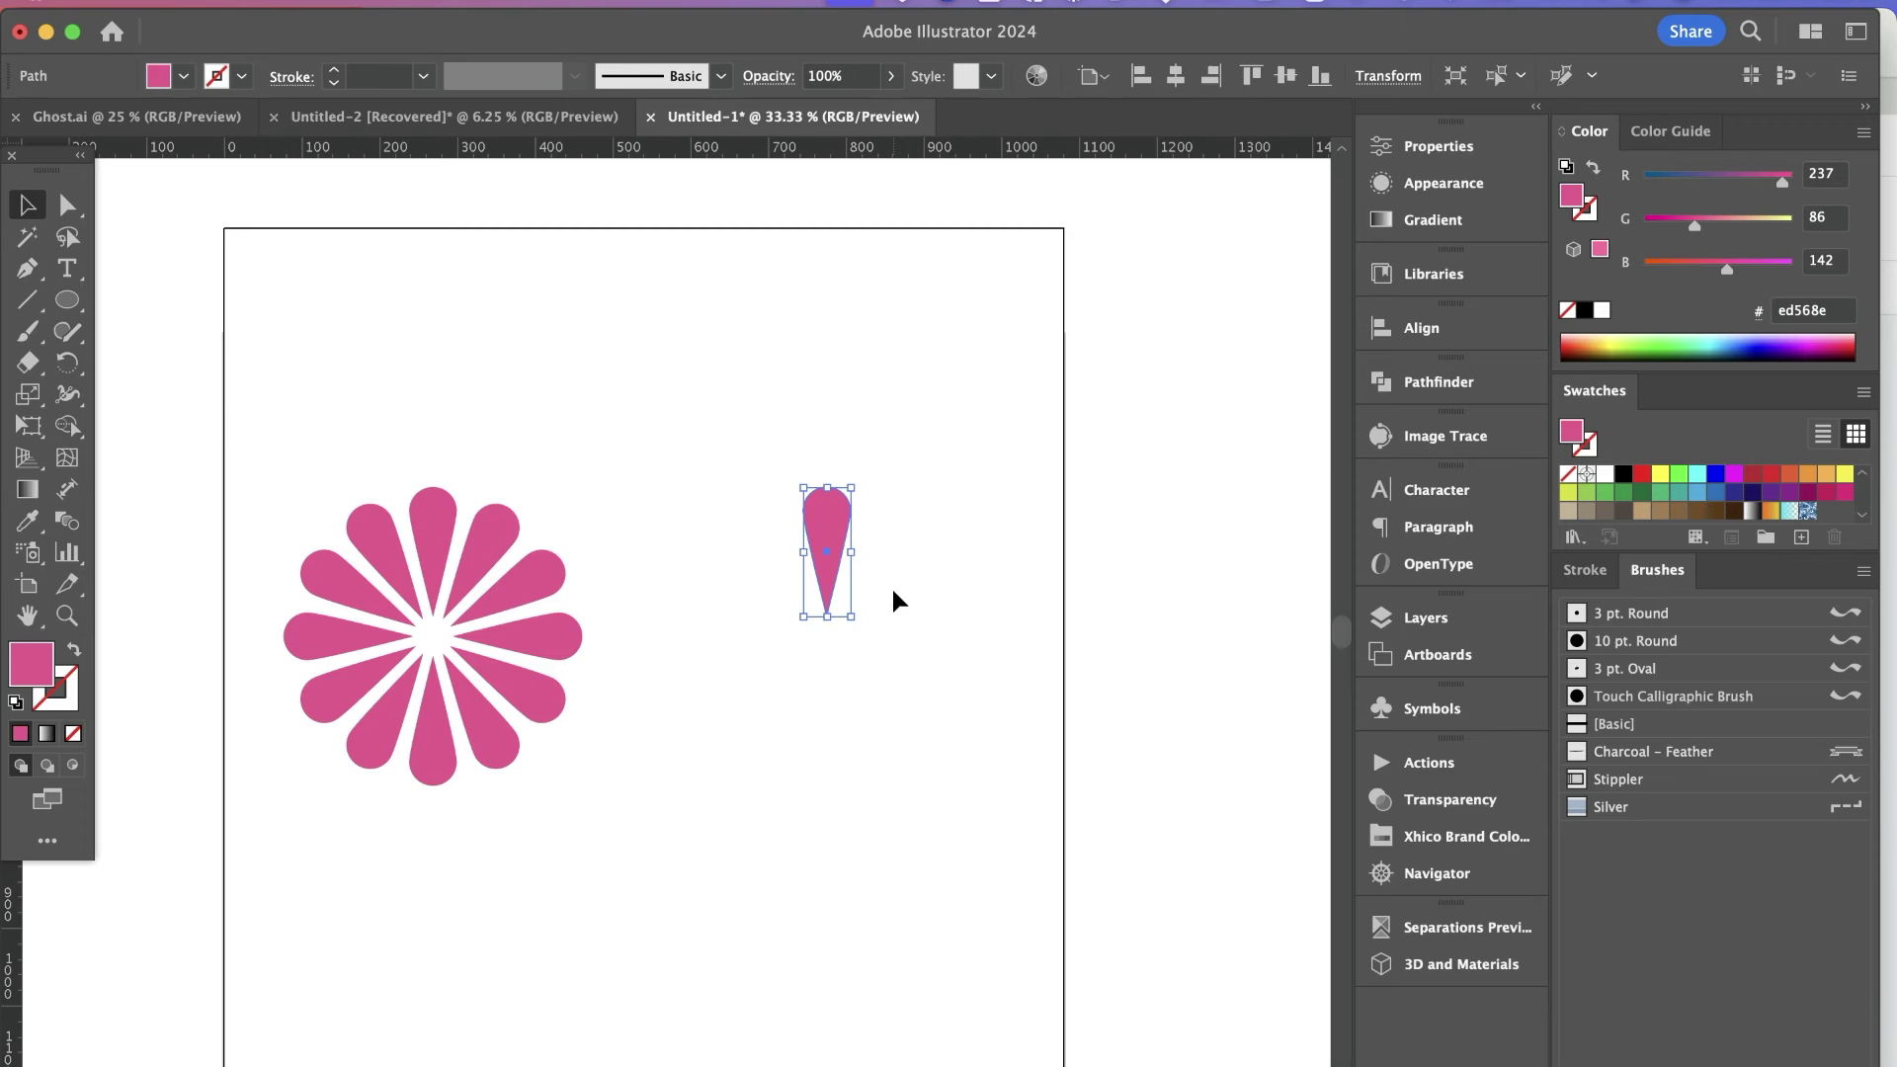
key("super+semicolon")
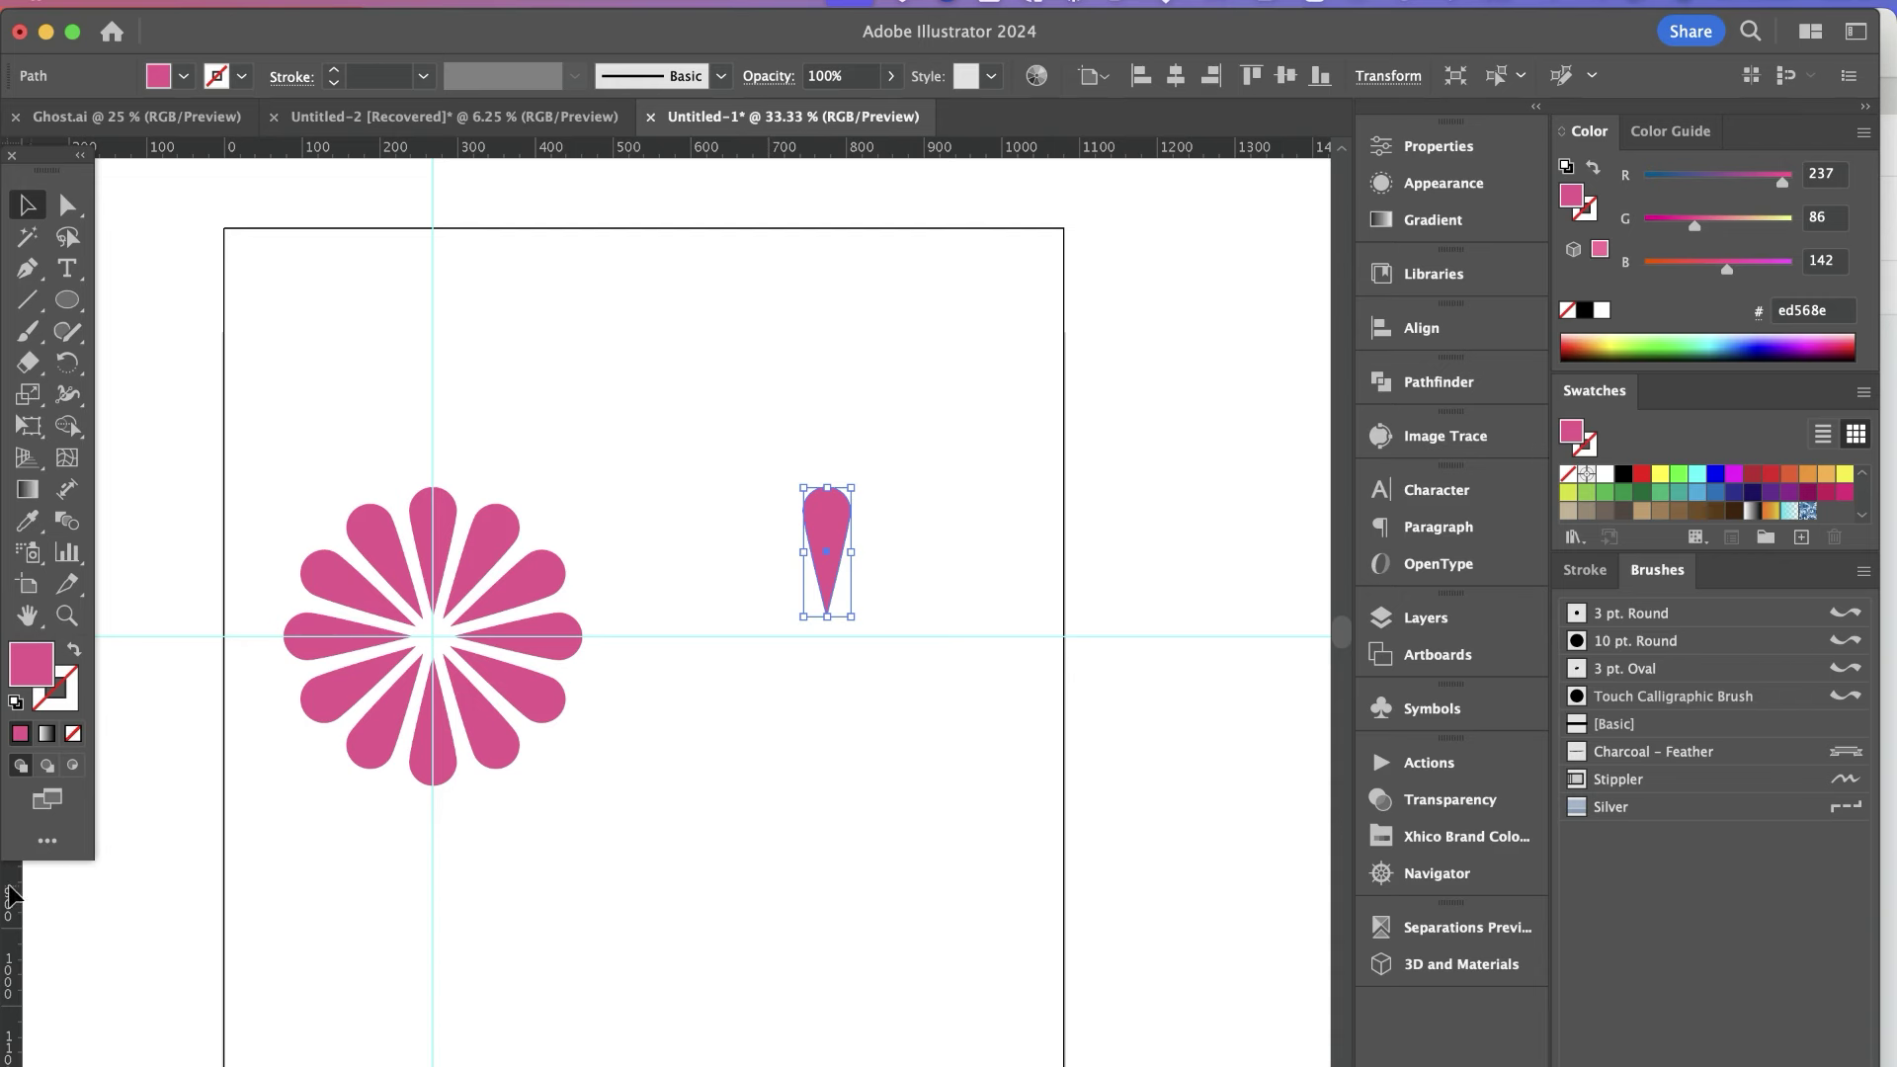
- Add a vertical guide right of the flower and centre the loose petal on it
left_click_drag(10, 894, 378, 904)
left_click_drag(764, 872, 837, 869)
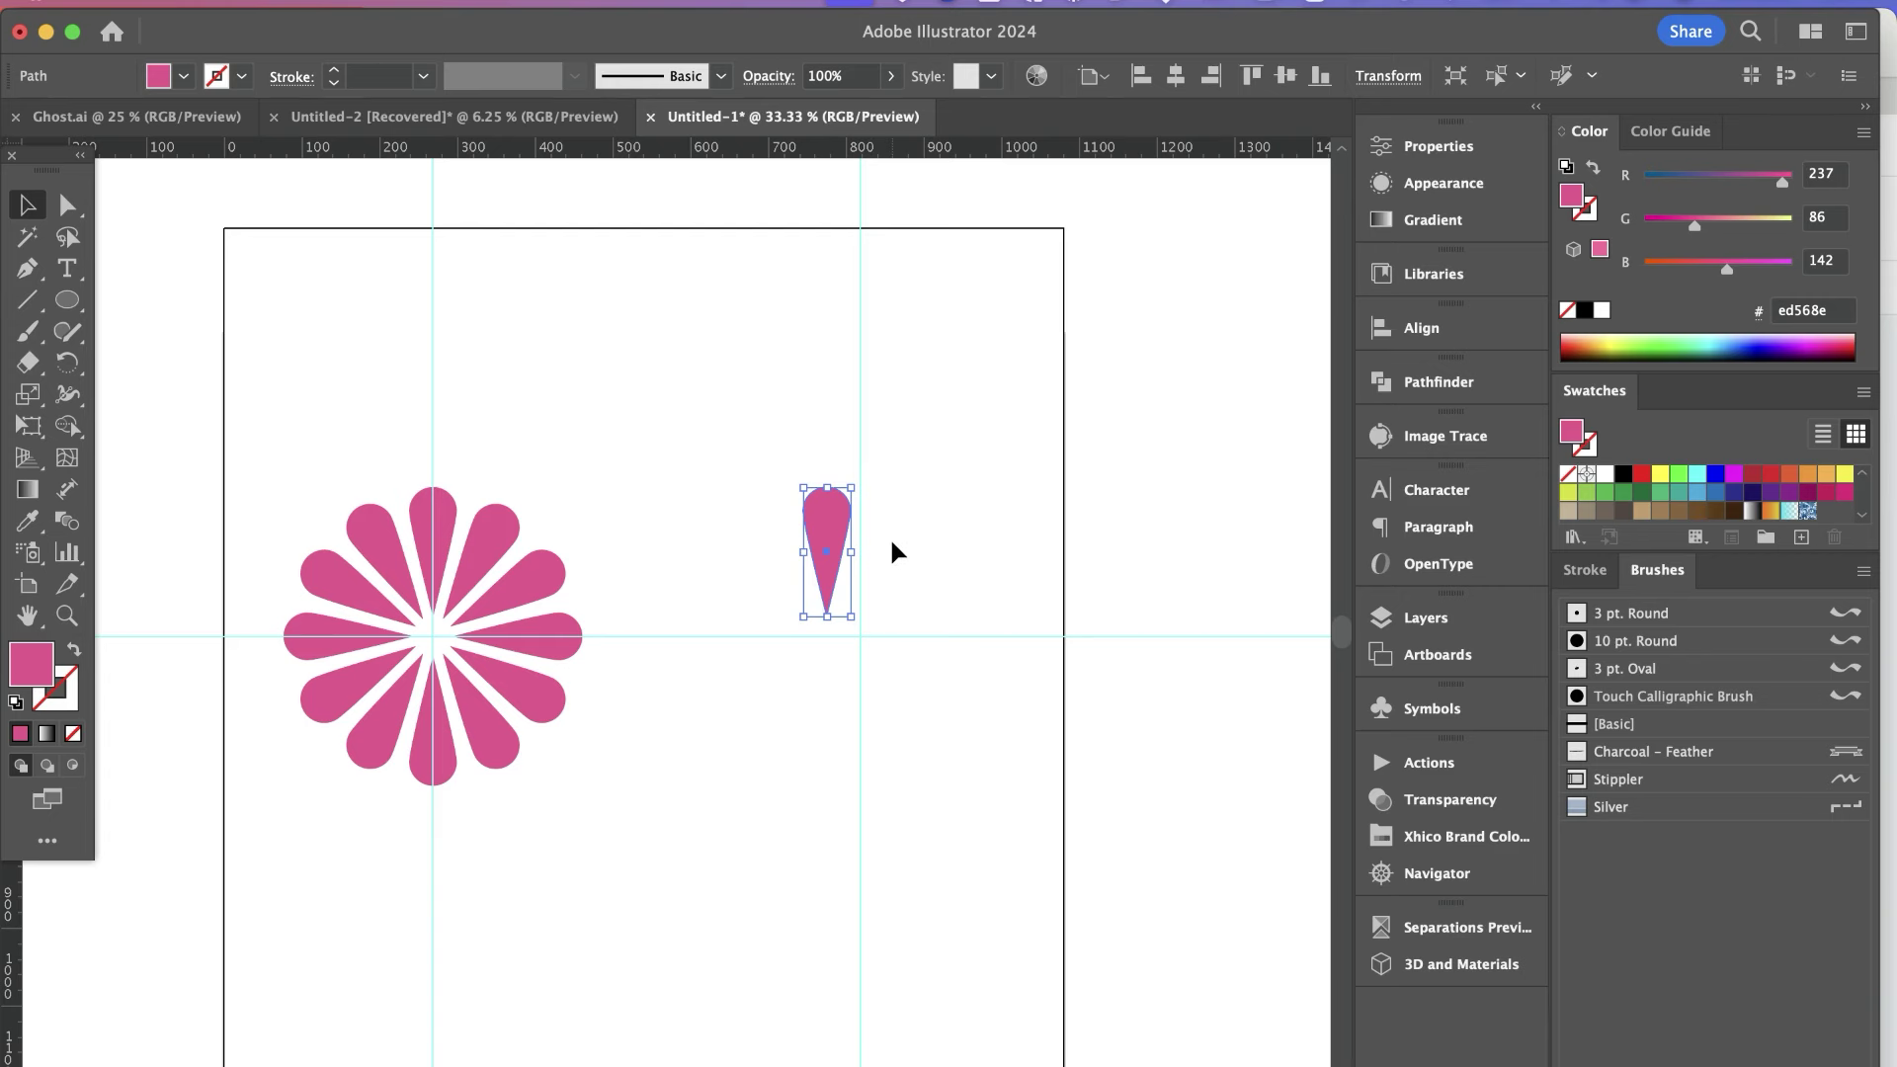
scroll(889, 536, "up", 3)
scroll(889, 537, "down", 1)
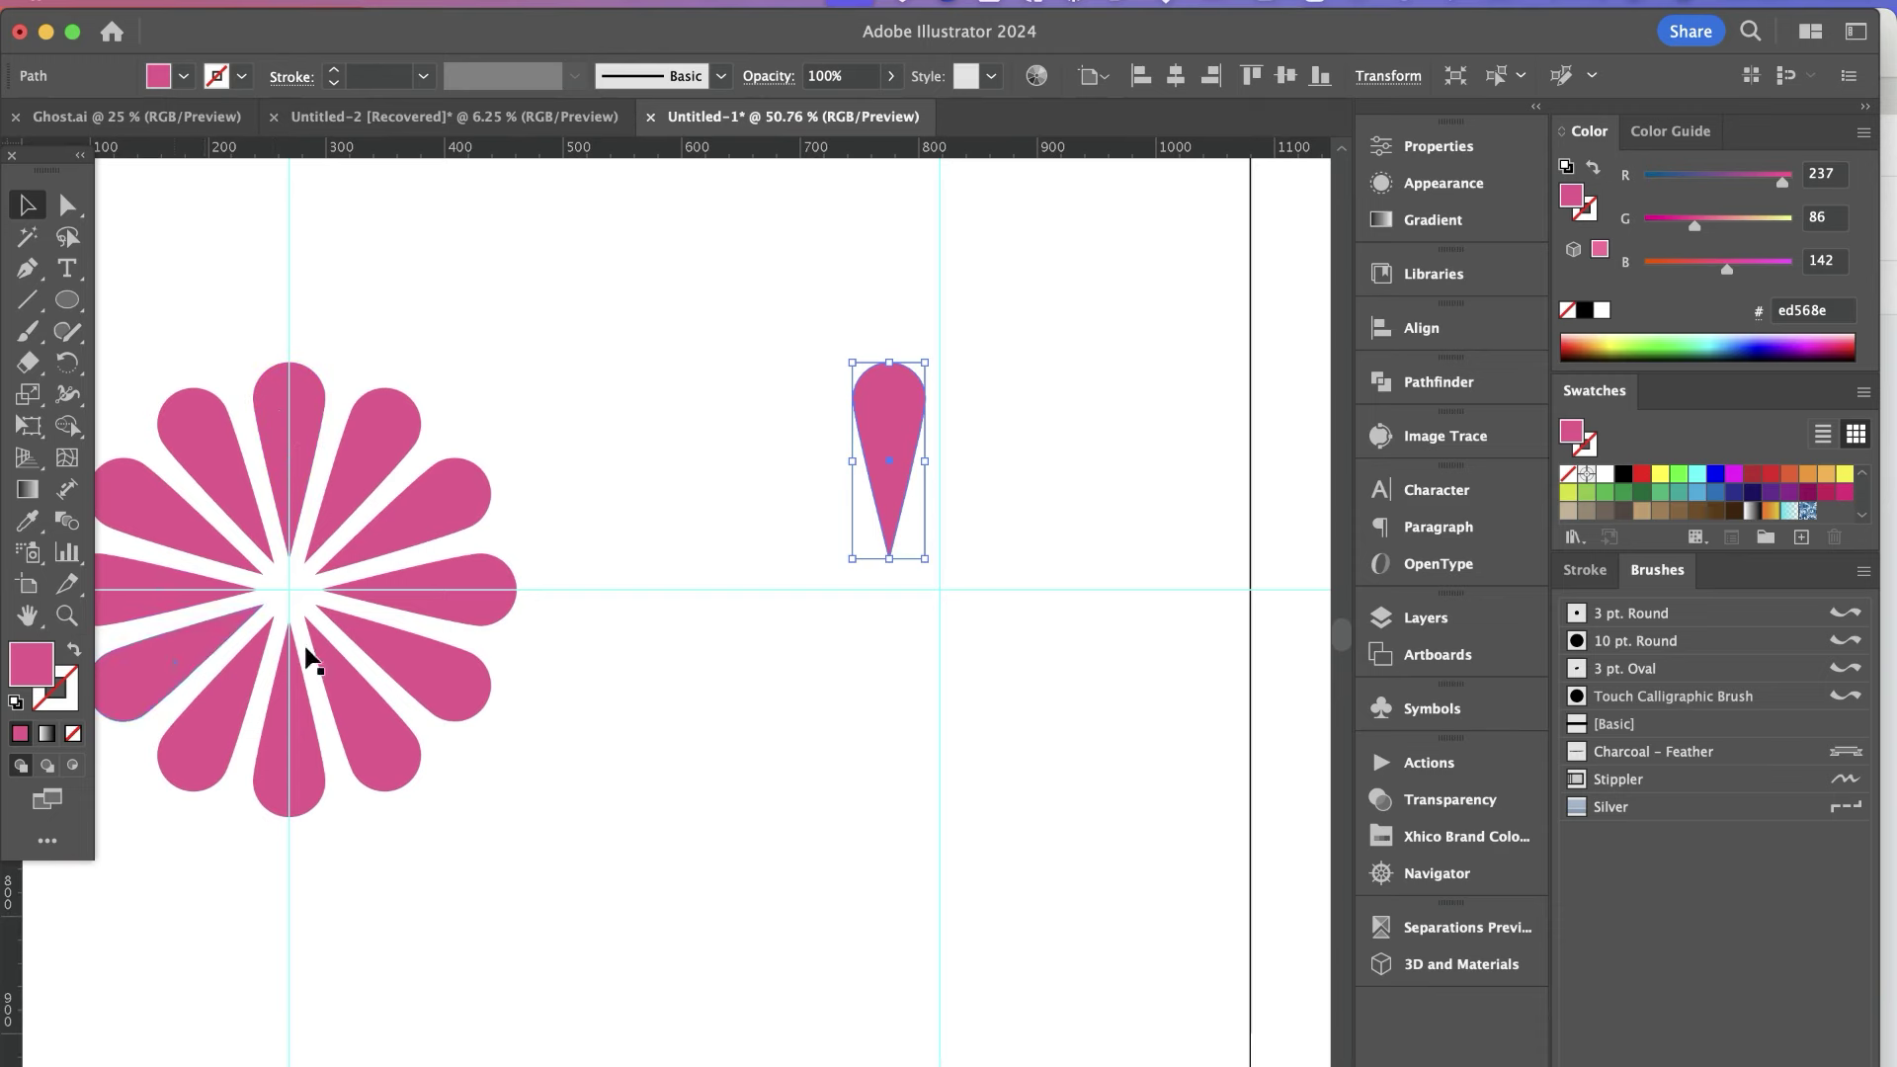
scroll(372, 665, "left", 3)
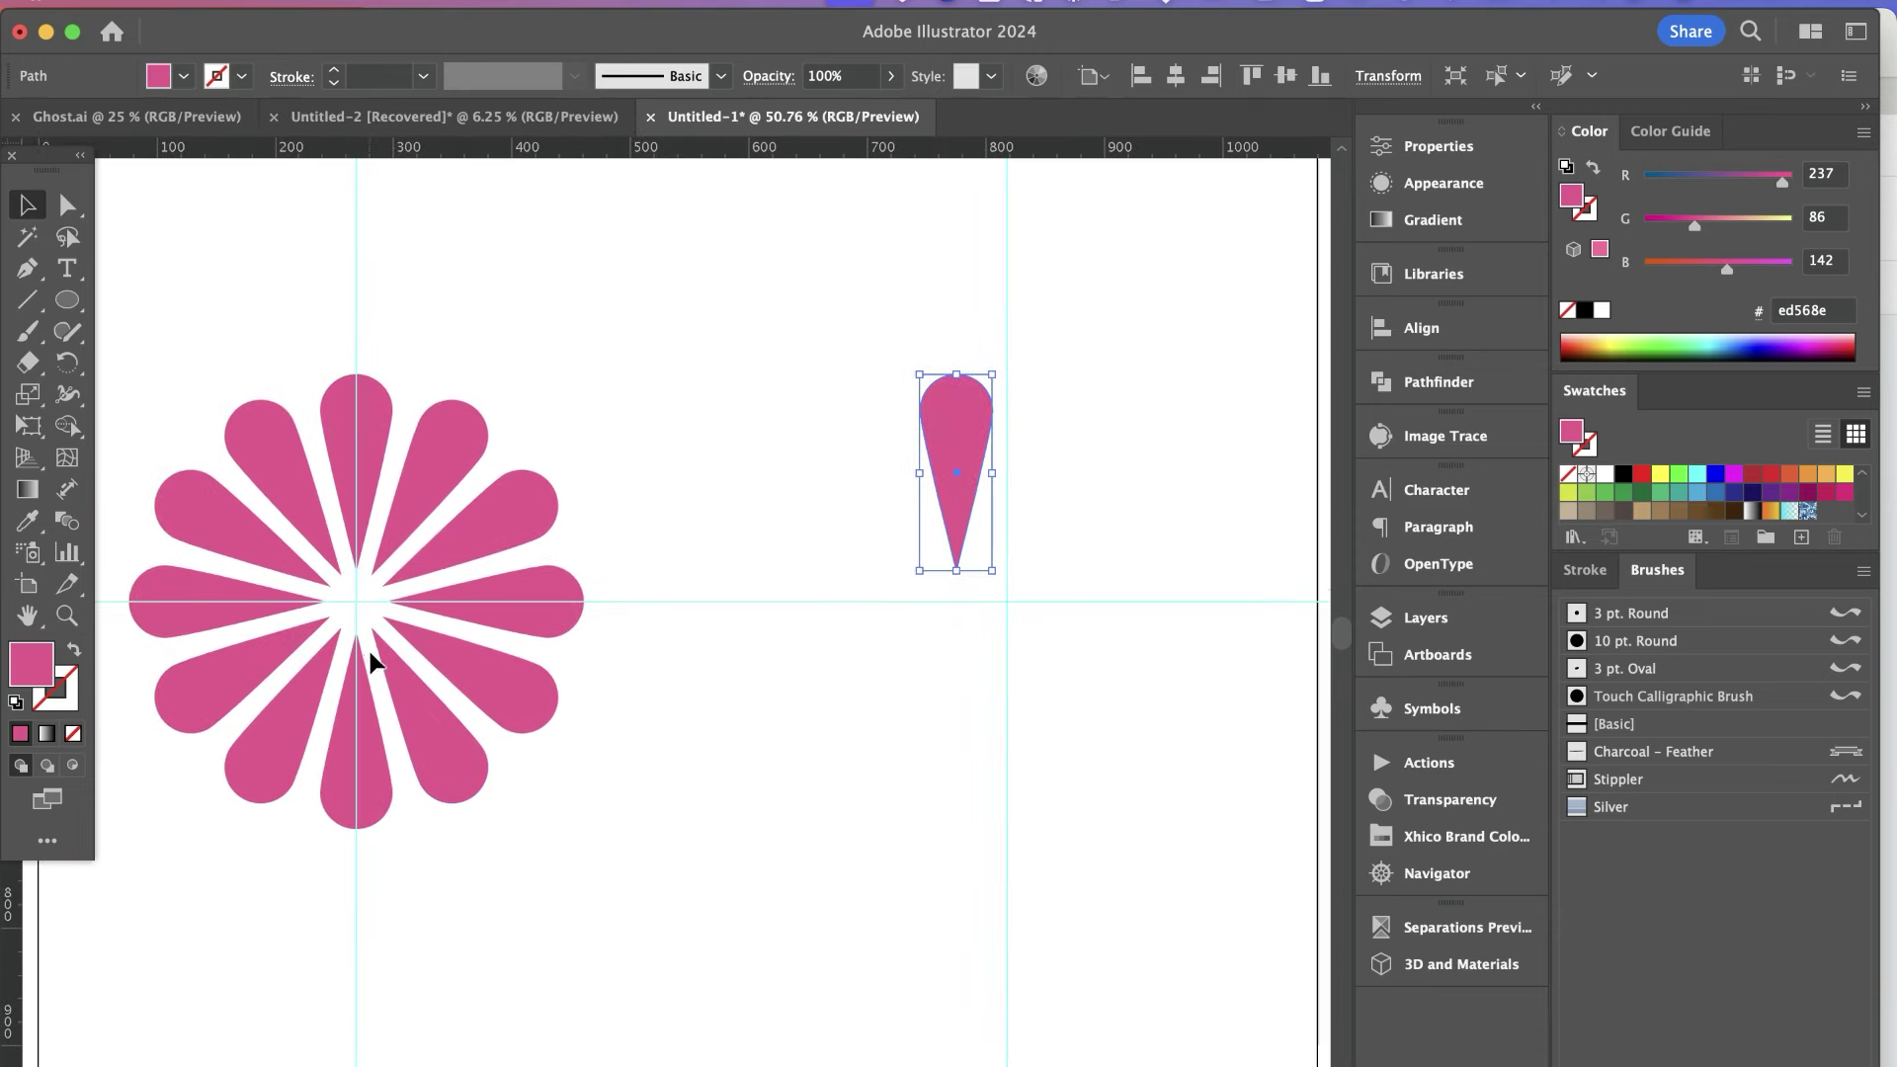
left_click(971, 413)
left_click_drag(970, 411, 1019, 413)
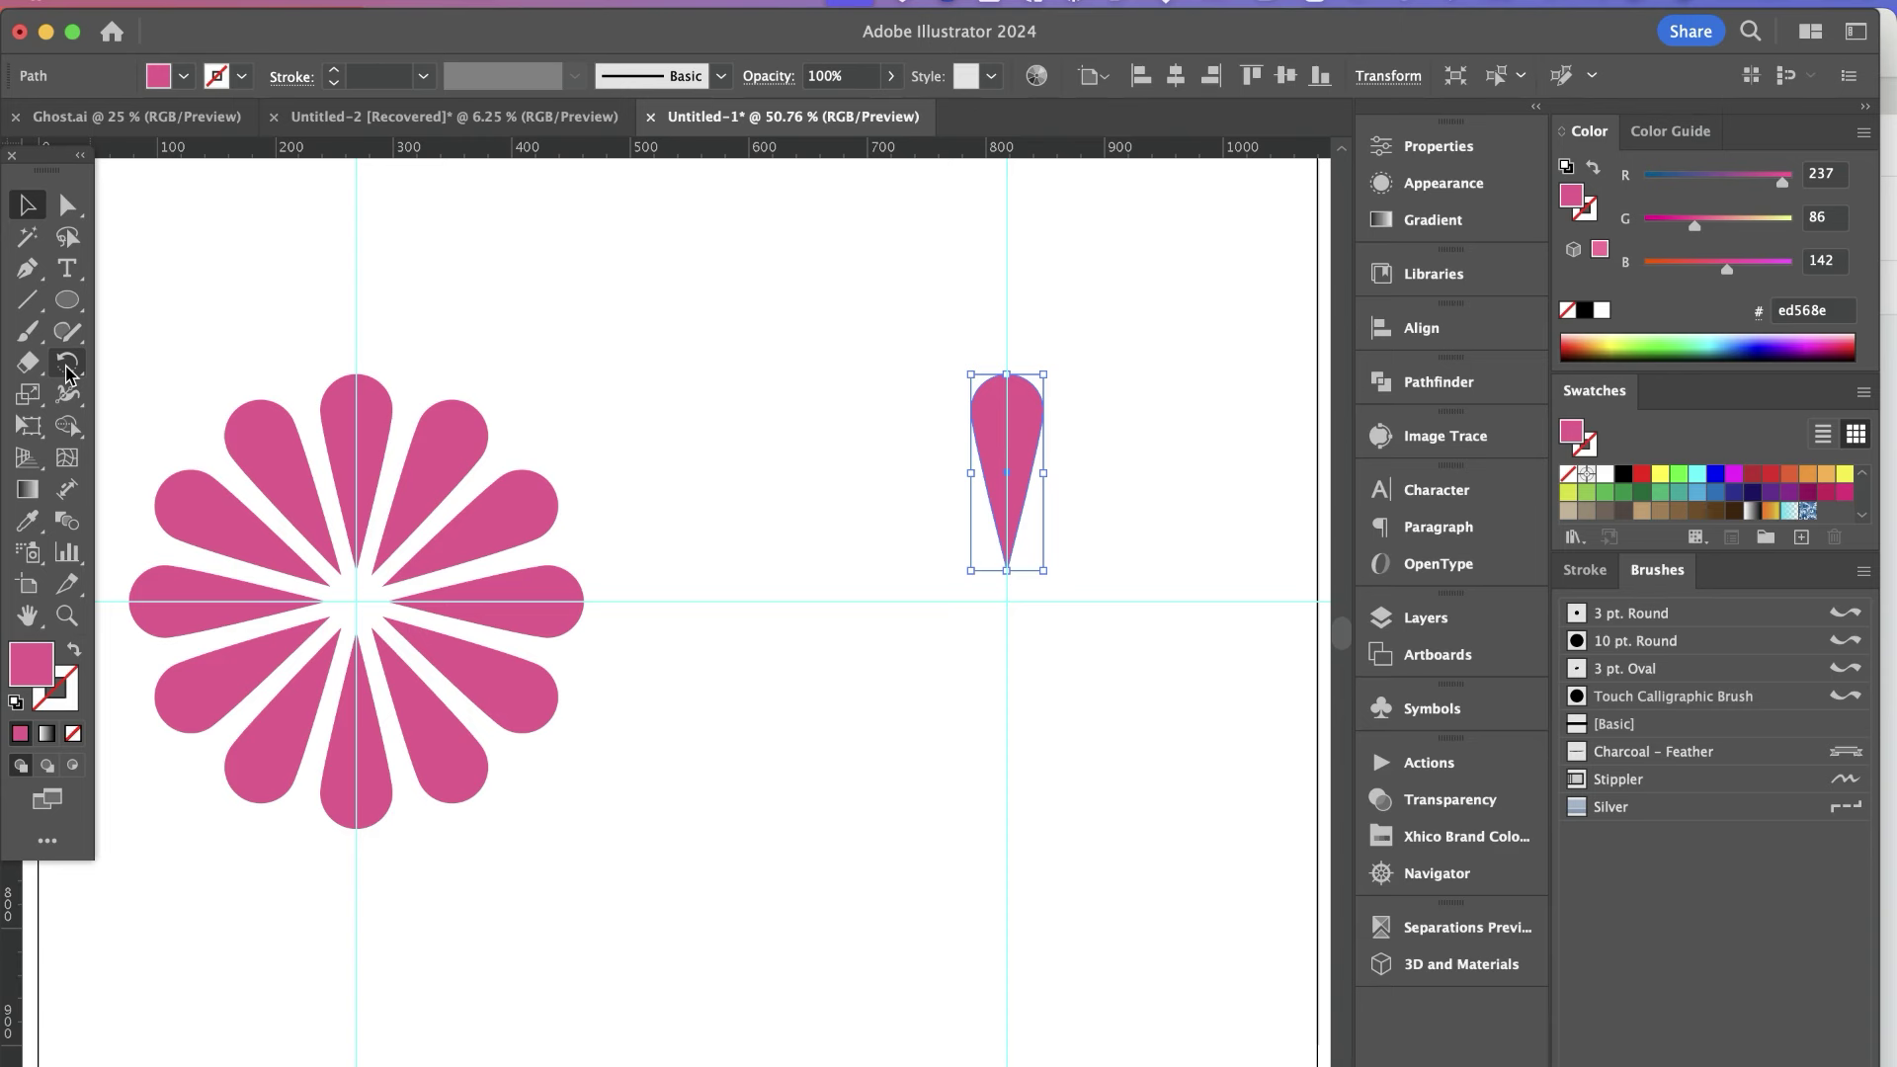
key("r")
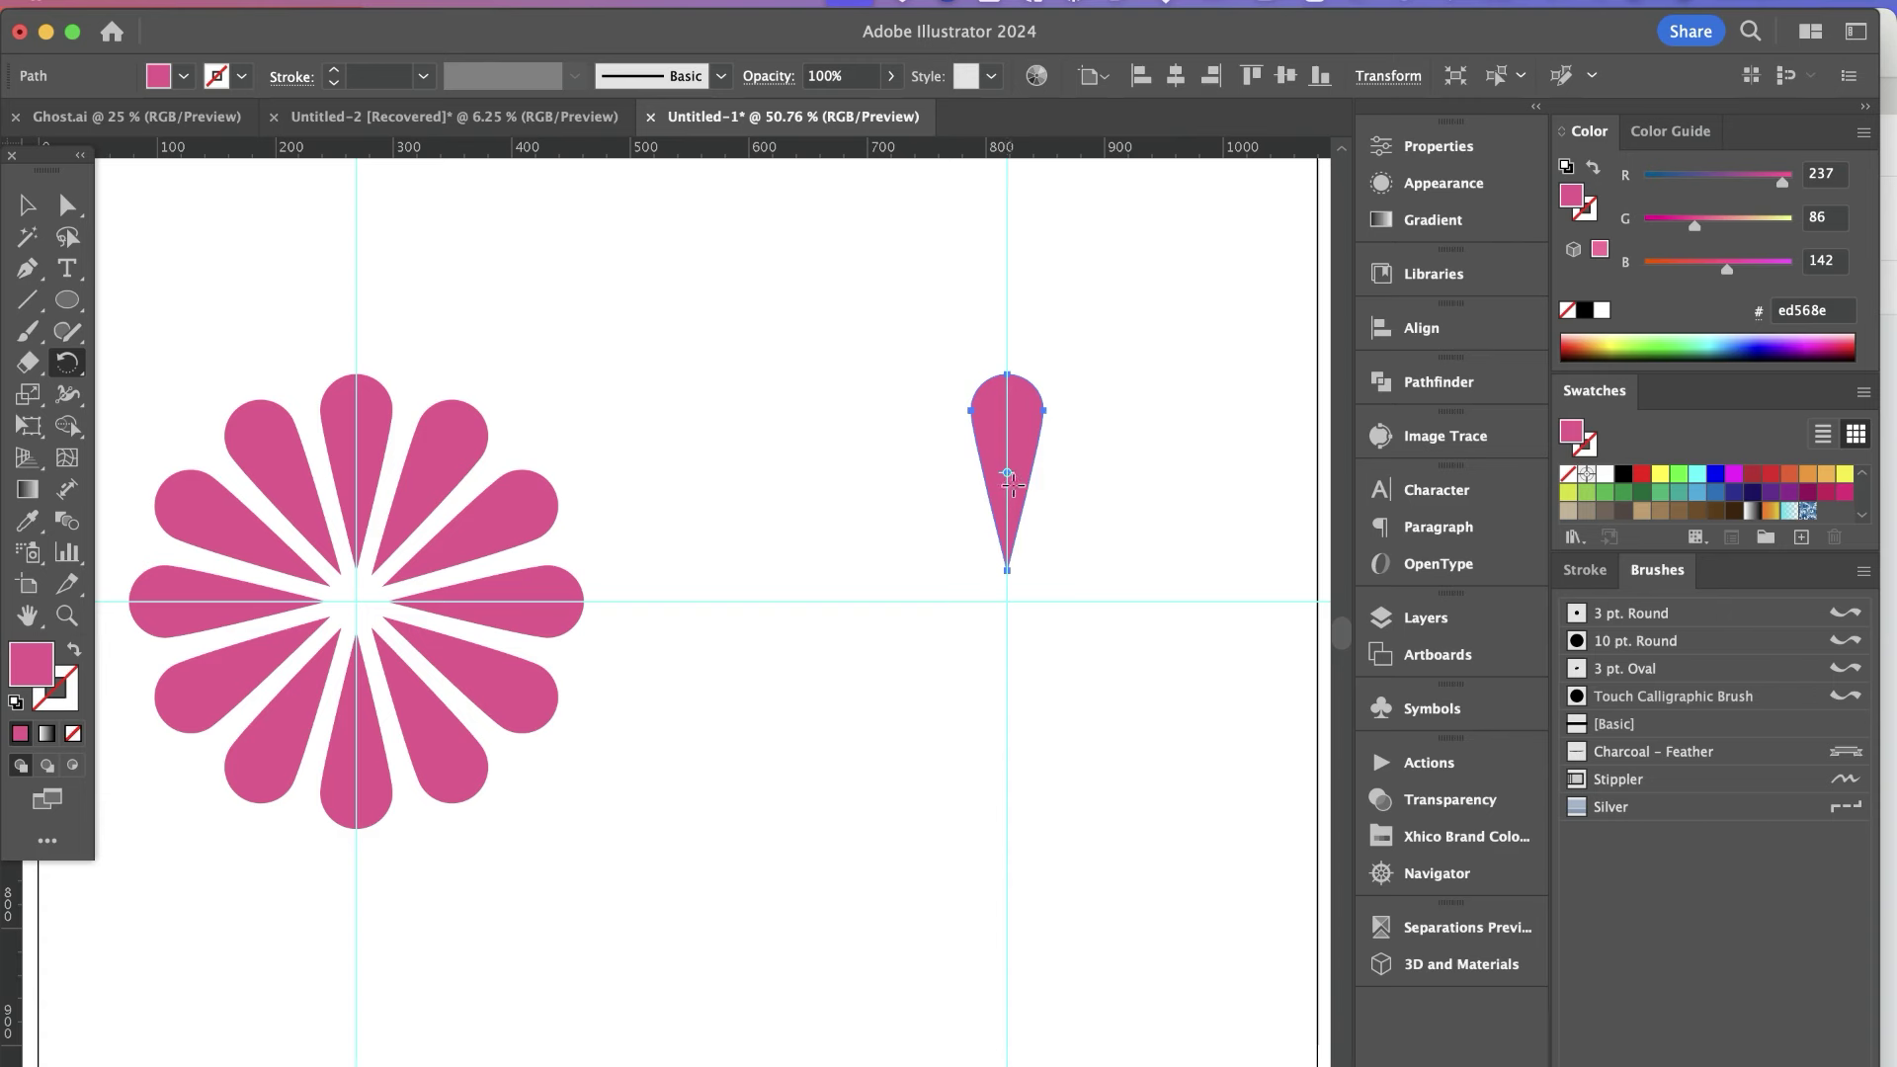
scroll(1010, 470, "up", 5)
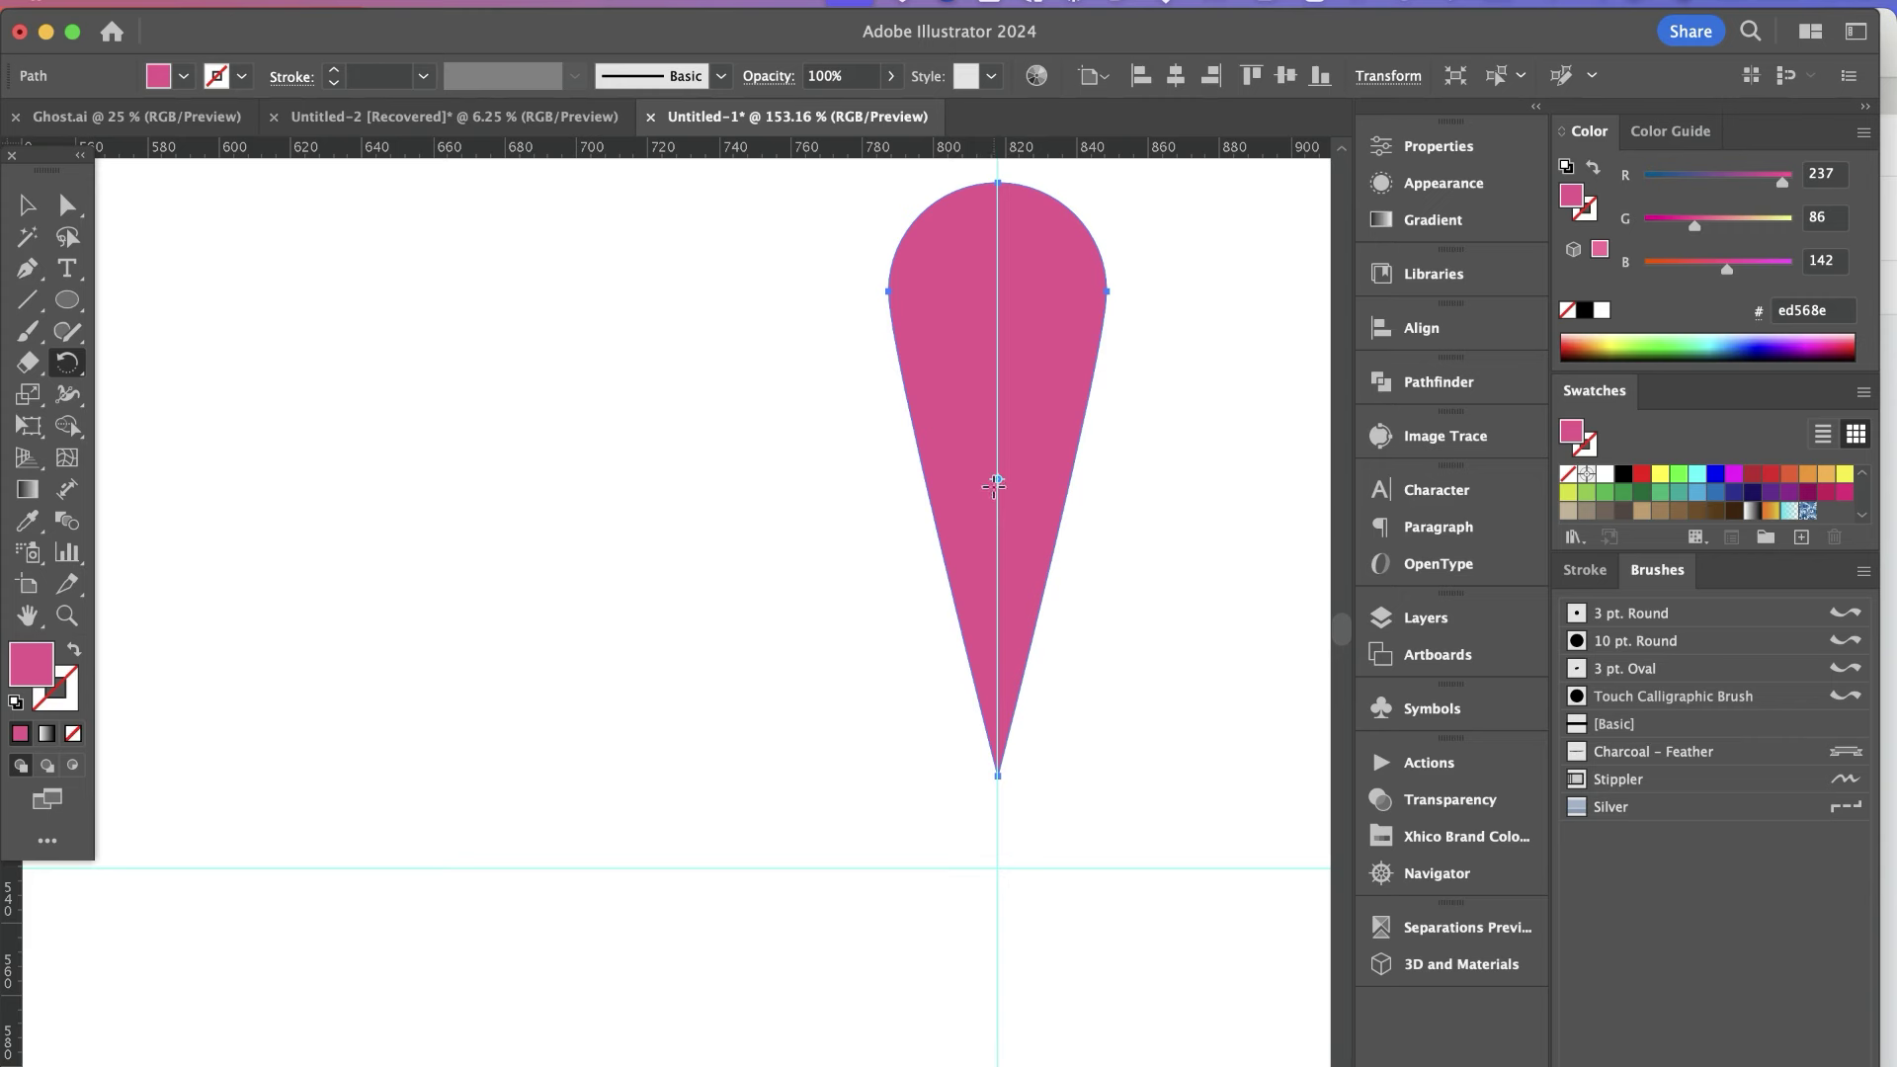
double_click(67, 363)
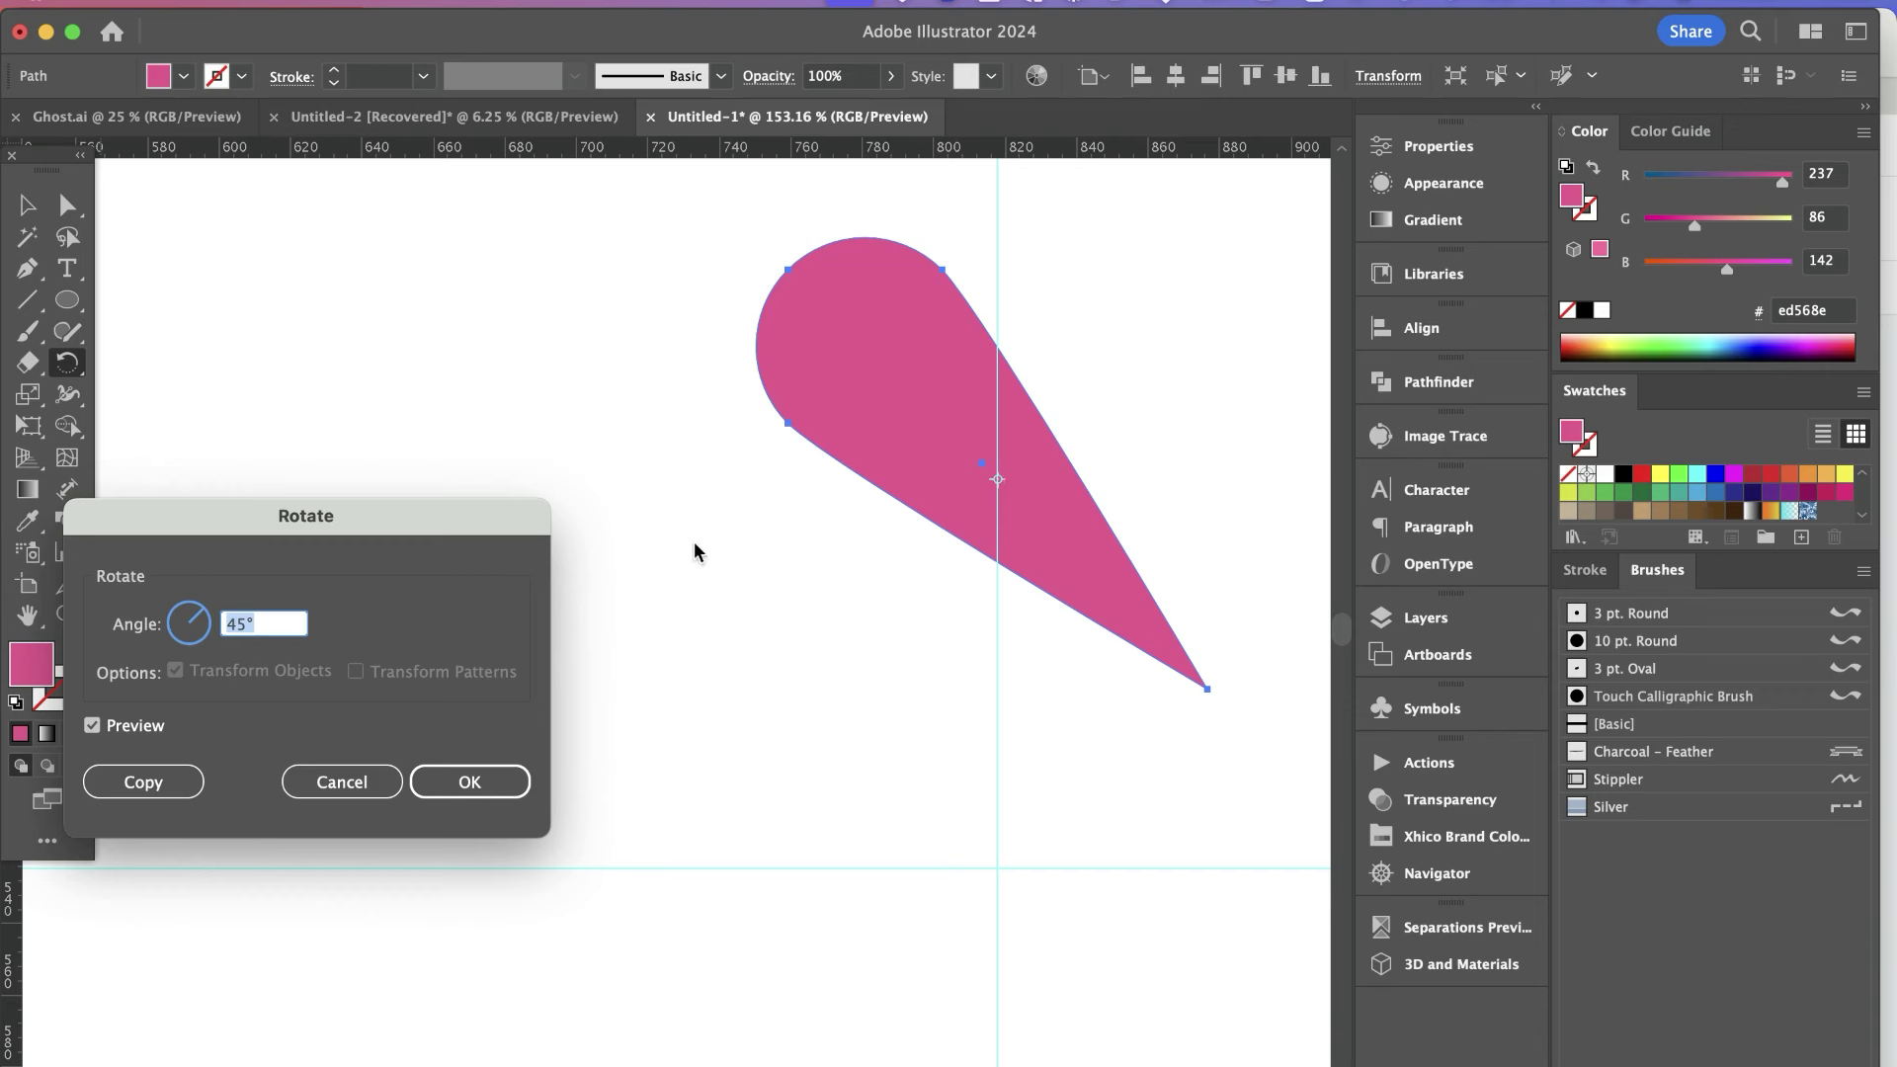
type("180")
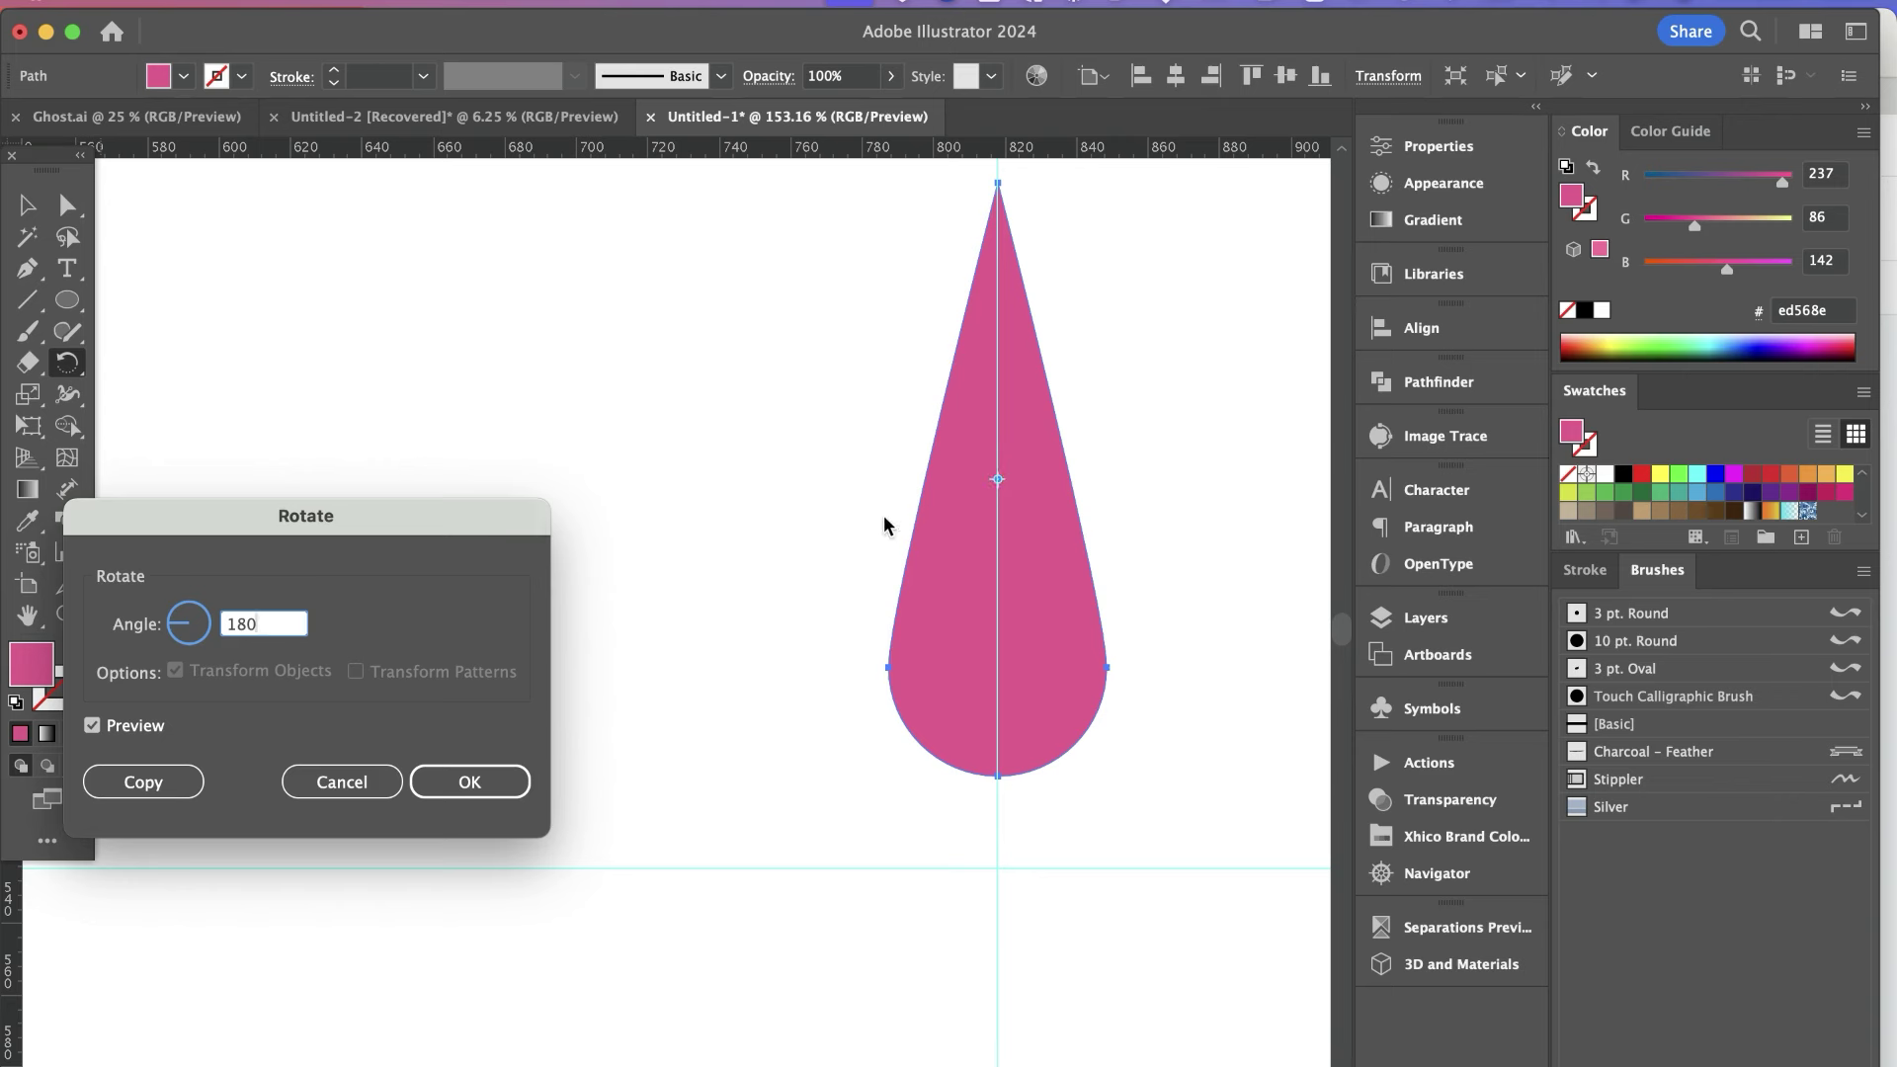
left_click(358, 782)
left_click(708, 756, "alt")
left_click(705, 766, "alt")
left_click(701, 701, "alt")
left_click(1020, 758, "alt")
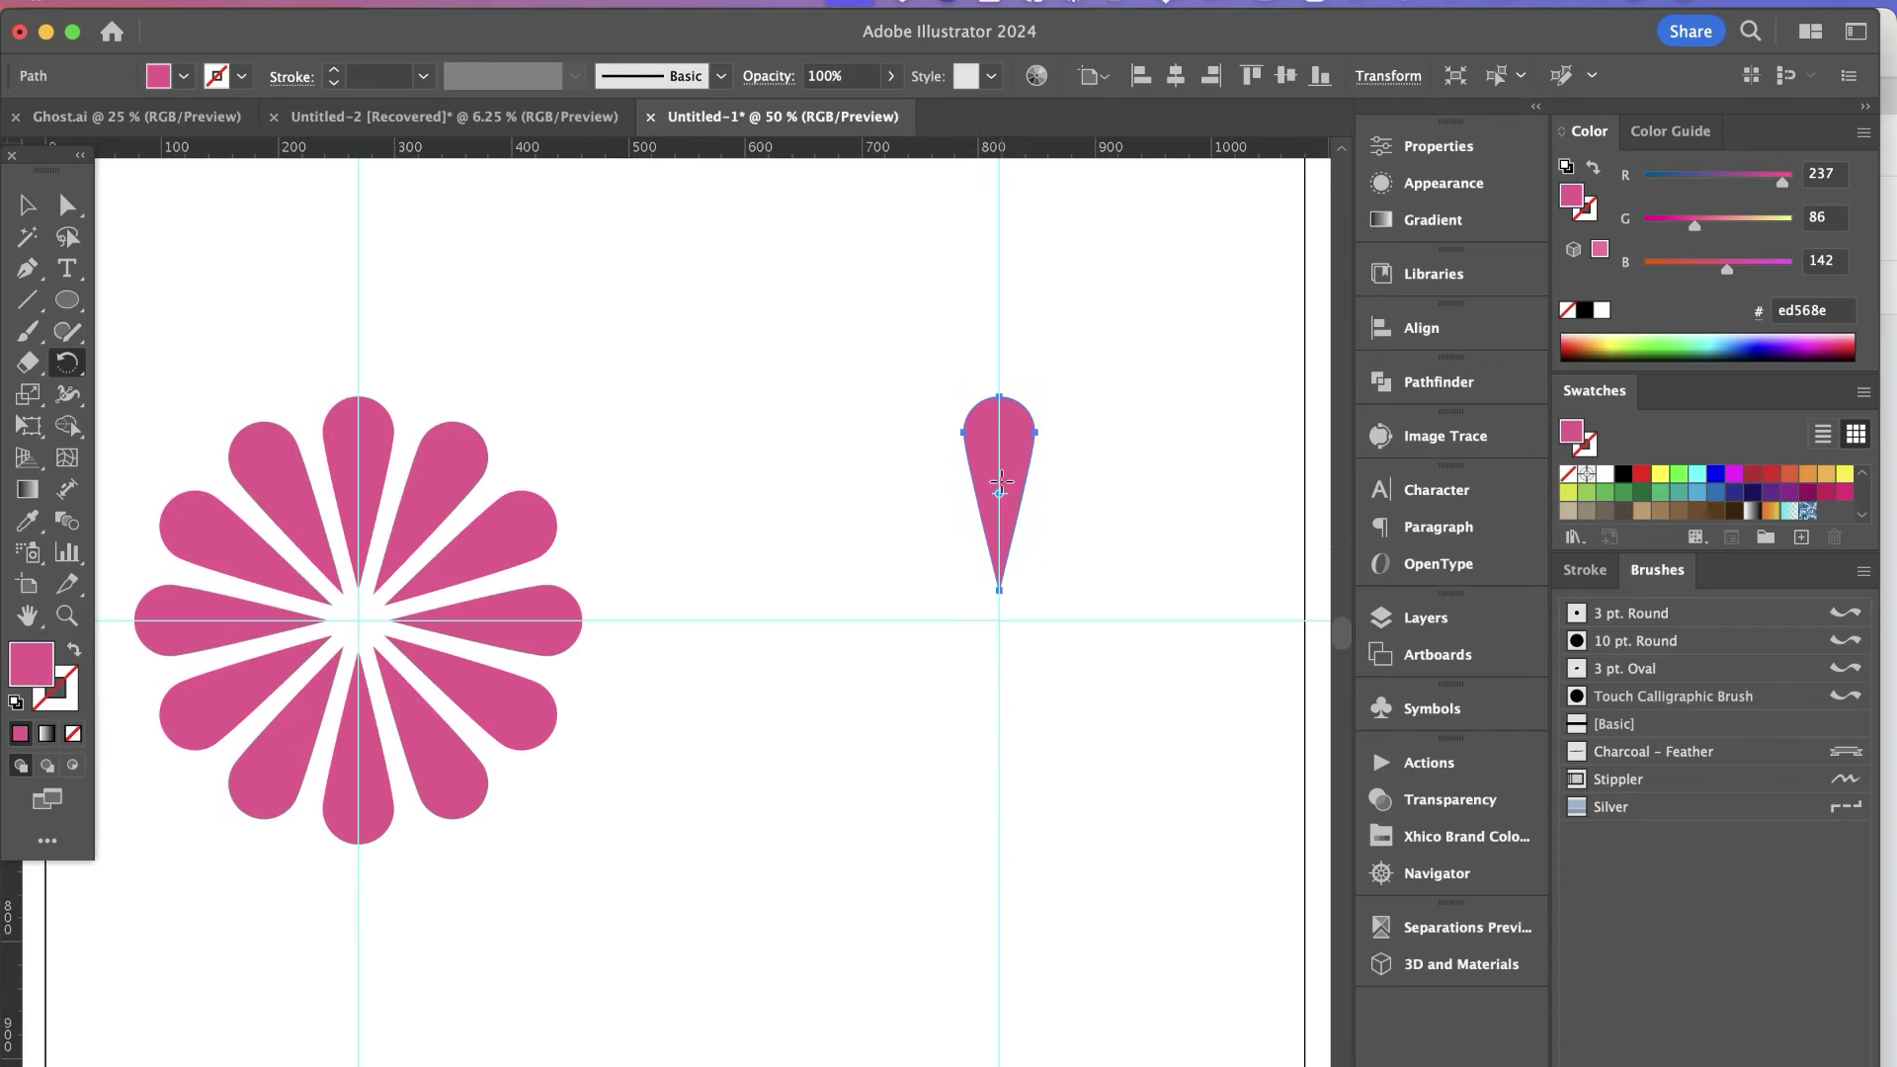
left_click_drag(1000, 446, 998, 379)
scroll(997, 619, "up", 5)
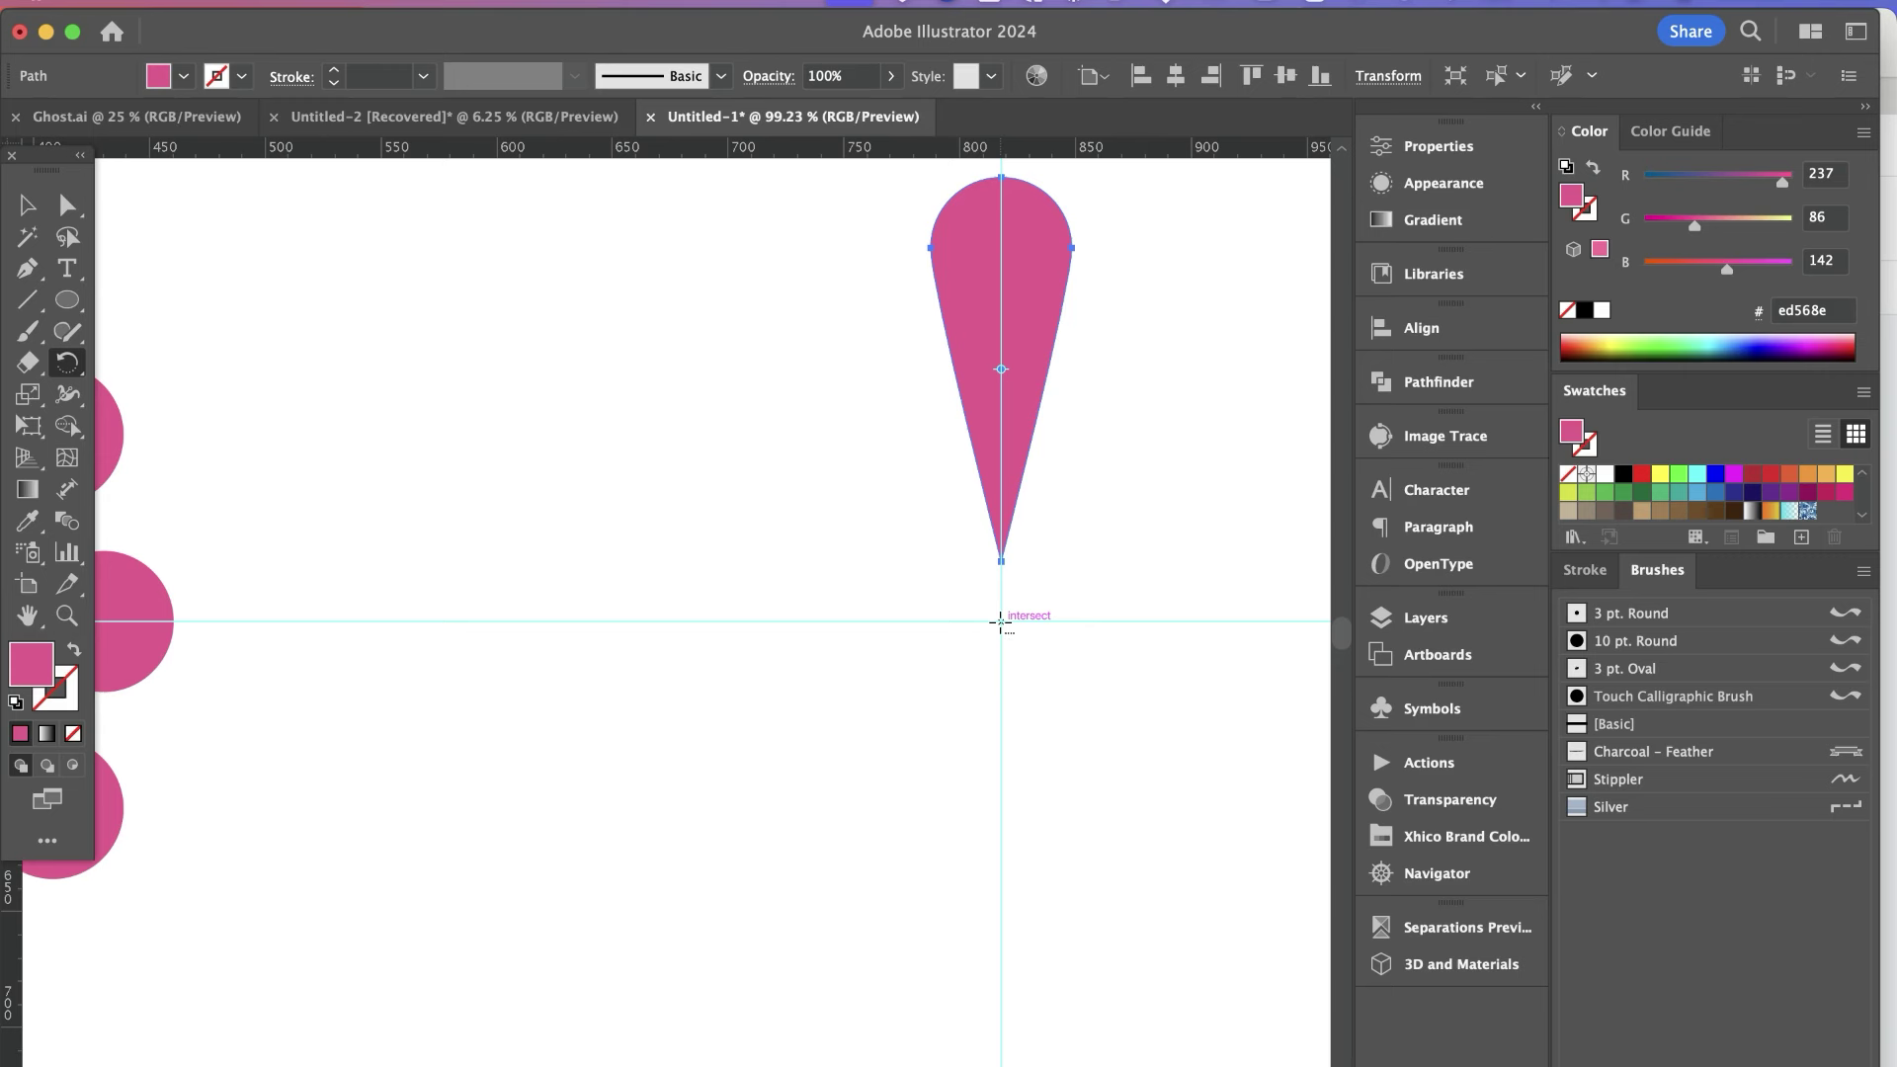
left_click(1000, 620, "alt")
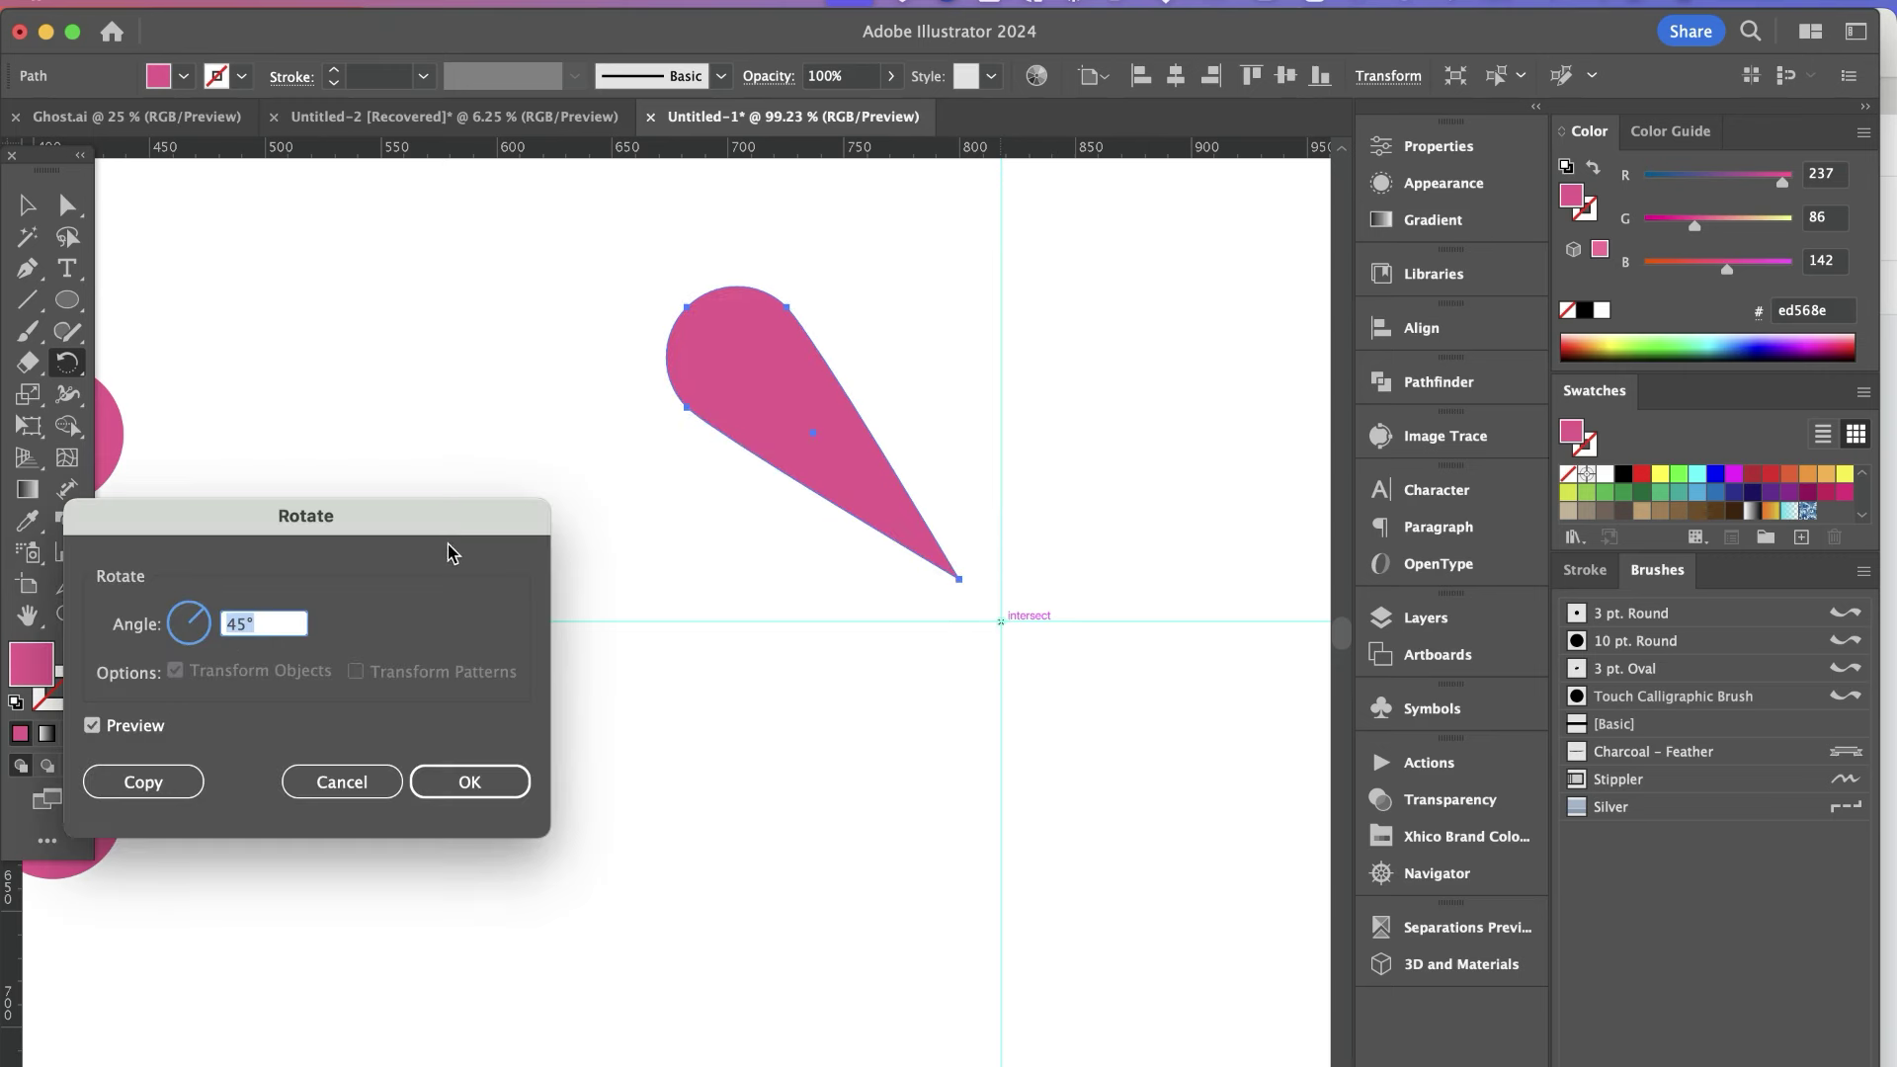
- Rotate-copy the petal by 360/12 around the guide intersection below its tip
left_click_drag(380, 528, 435, 502)
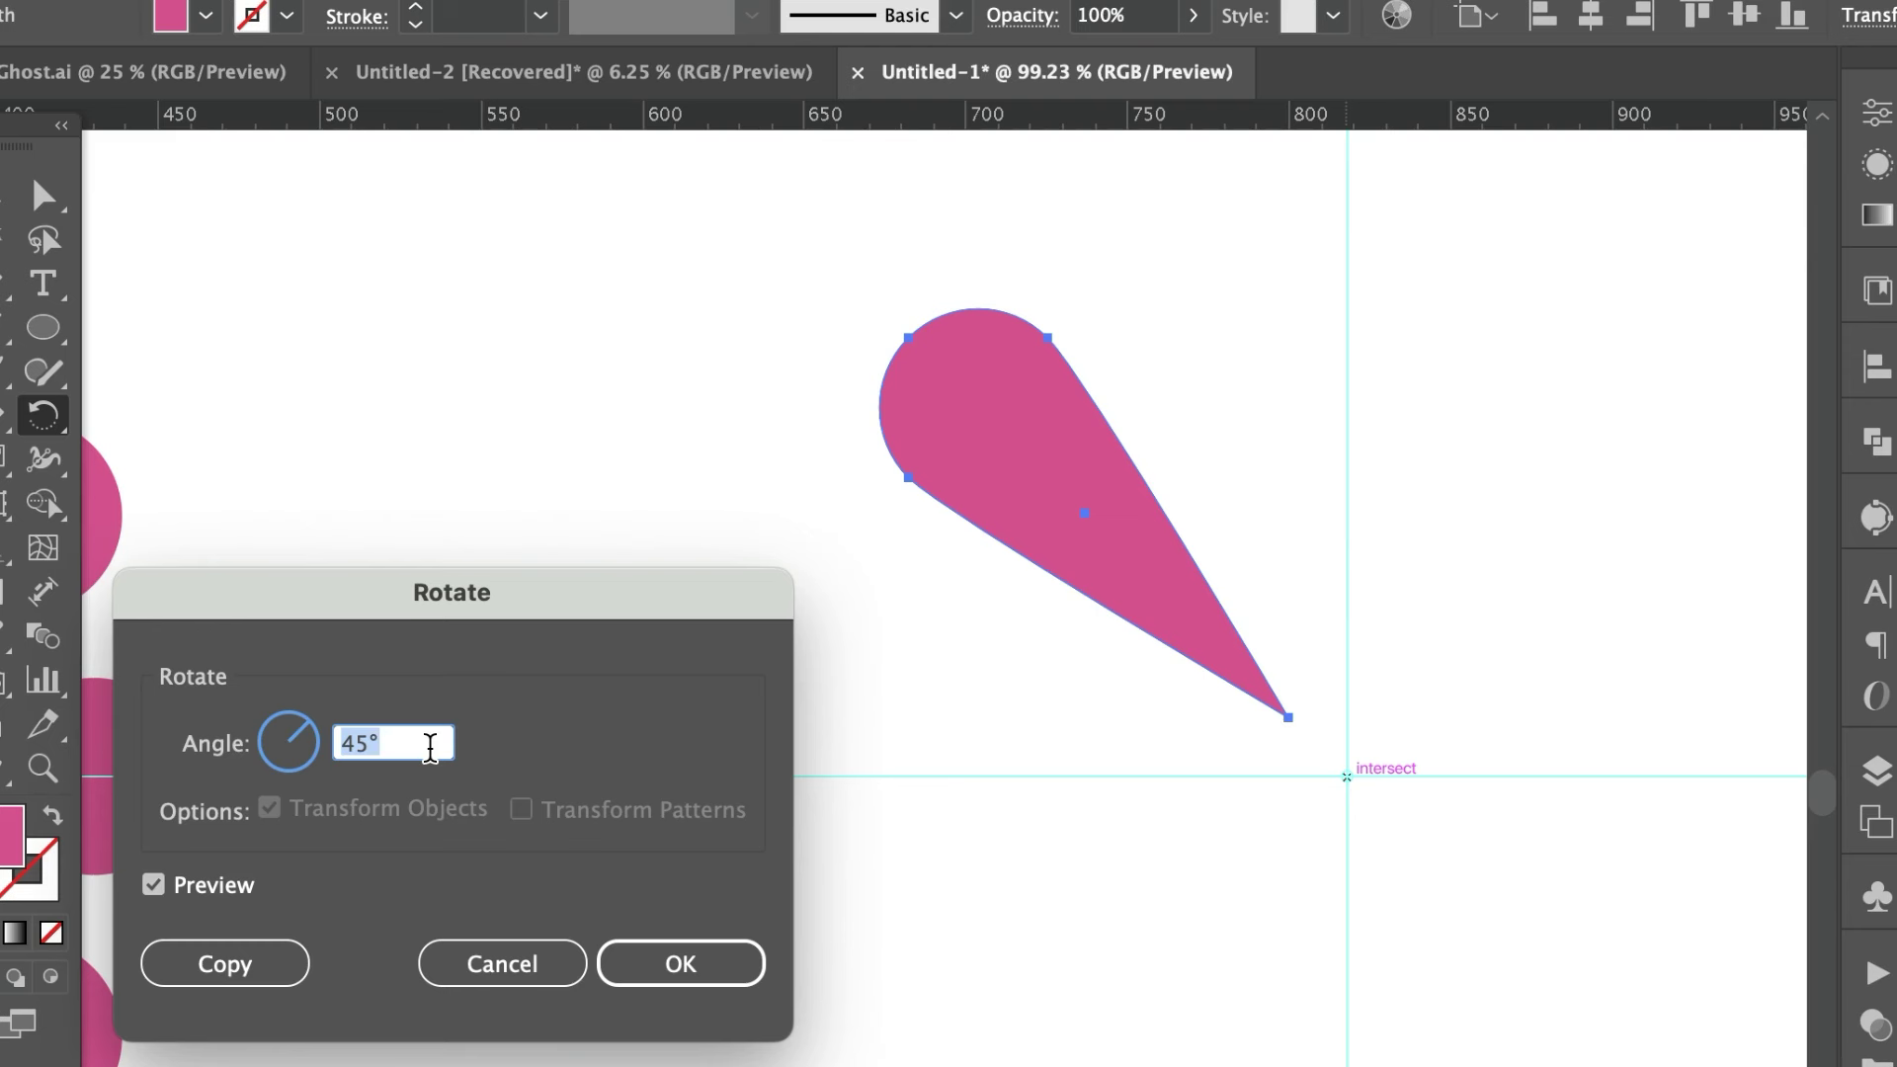
type("360")
type("/12")
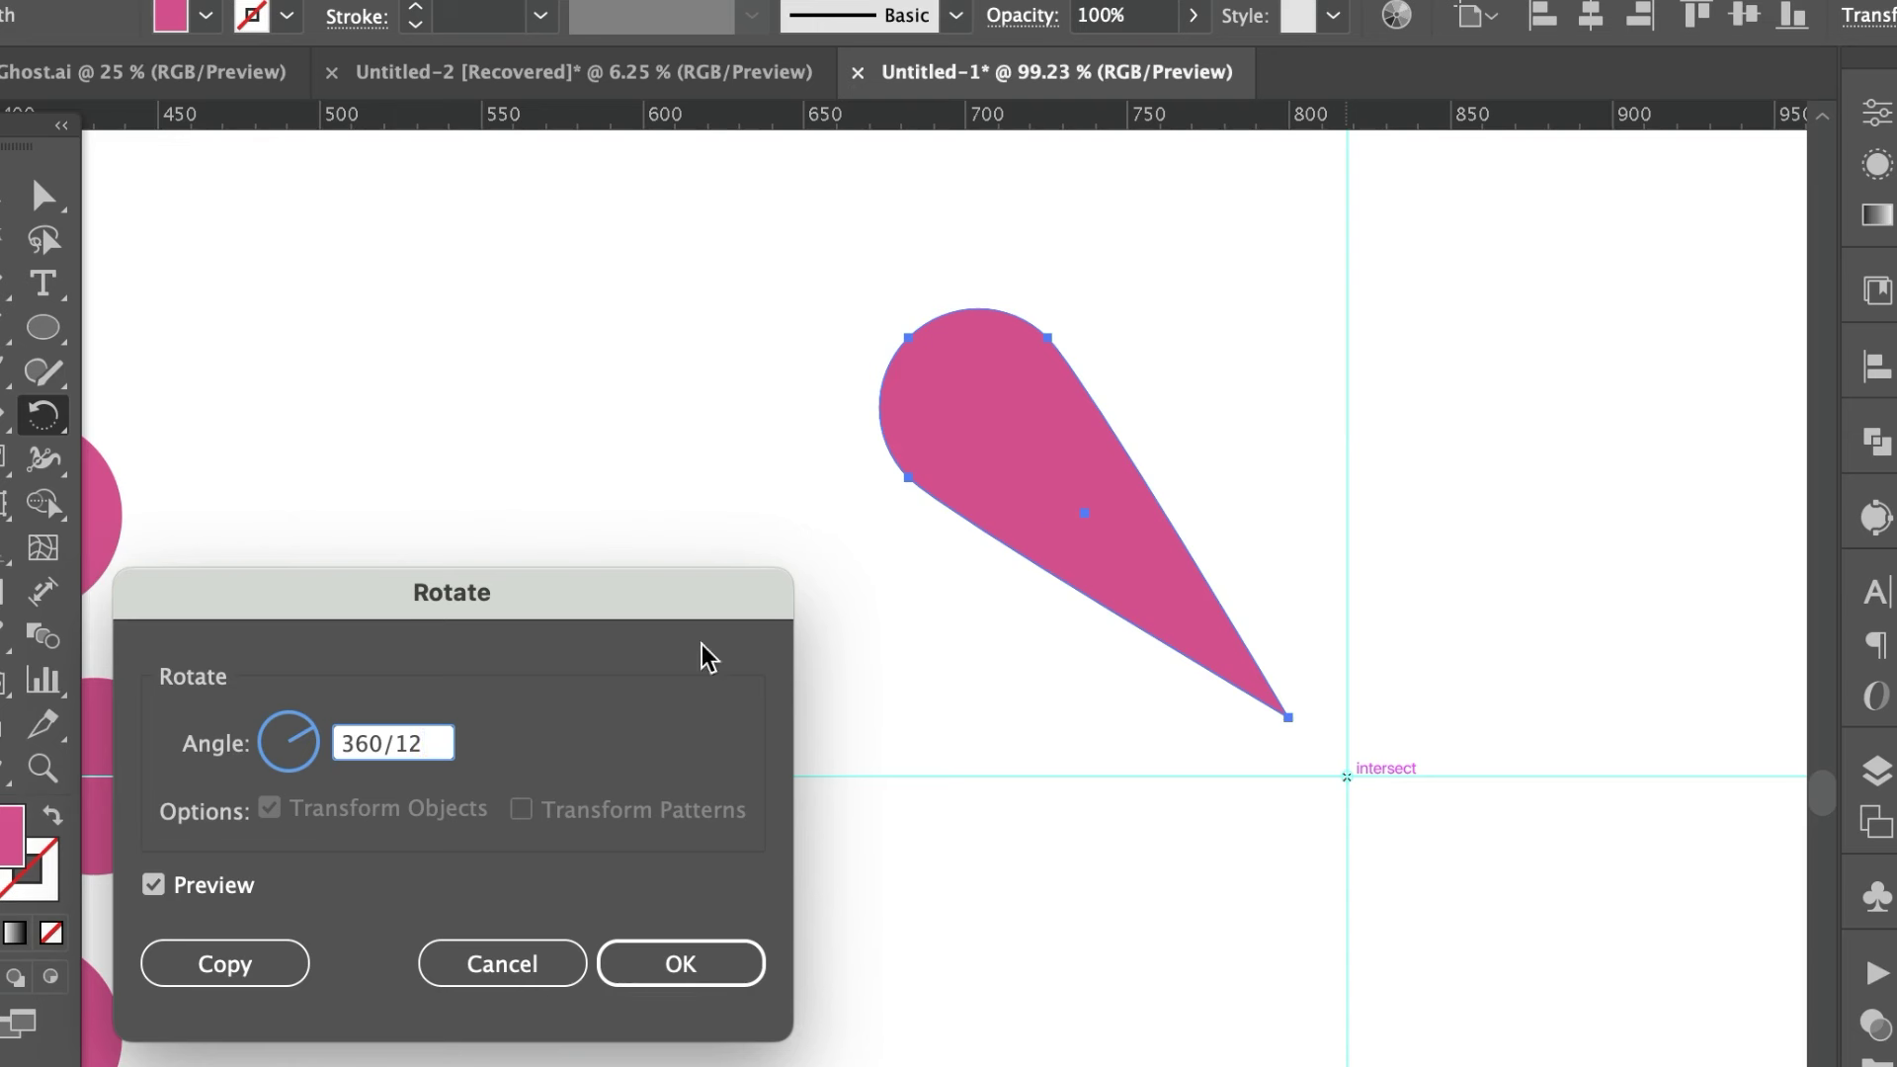
left_click(257, 964)
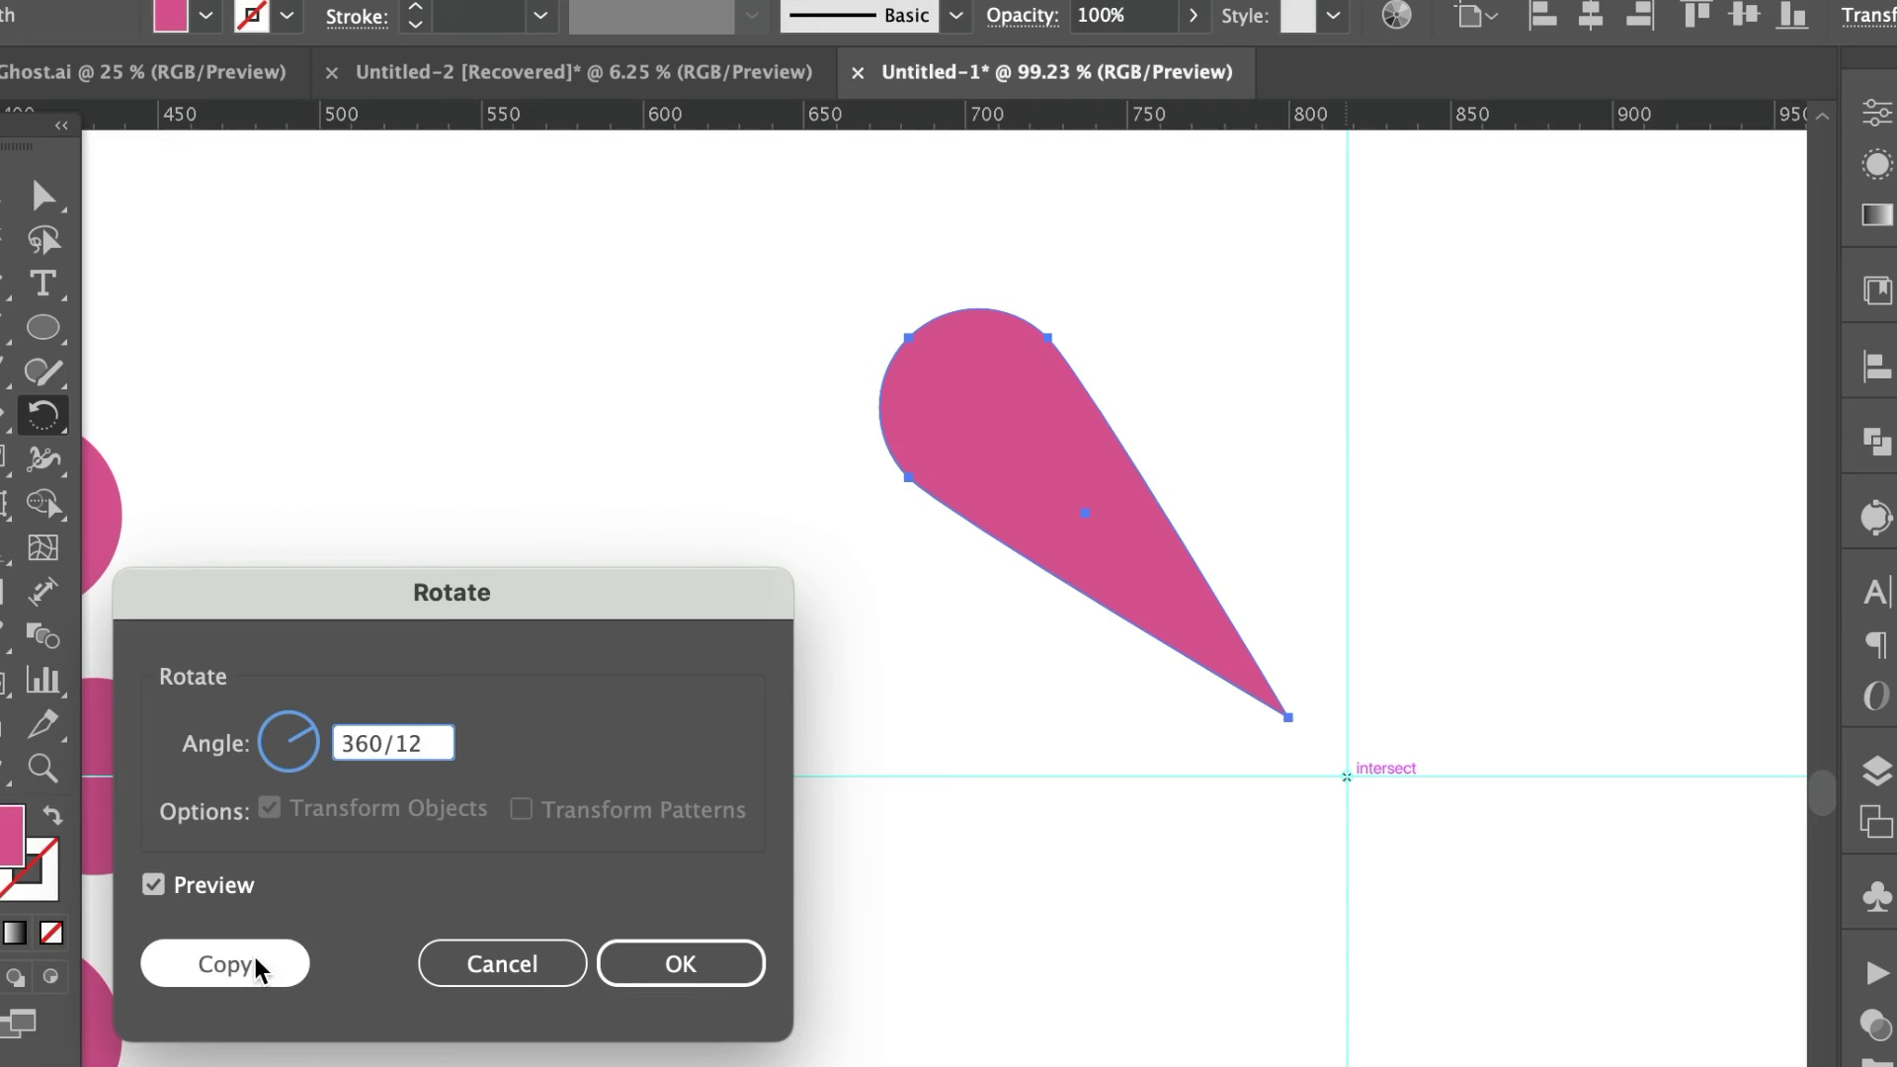
left_click(261, 959)
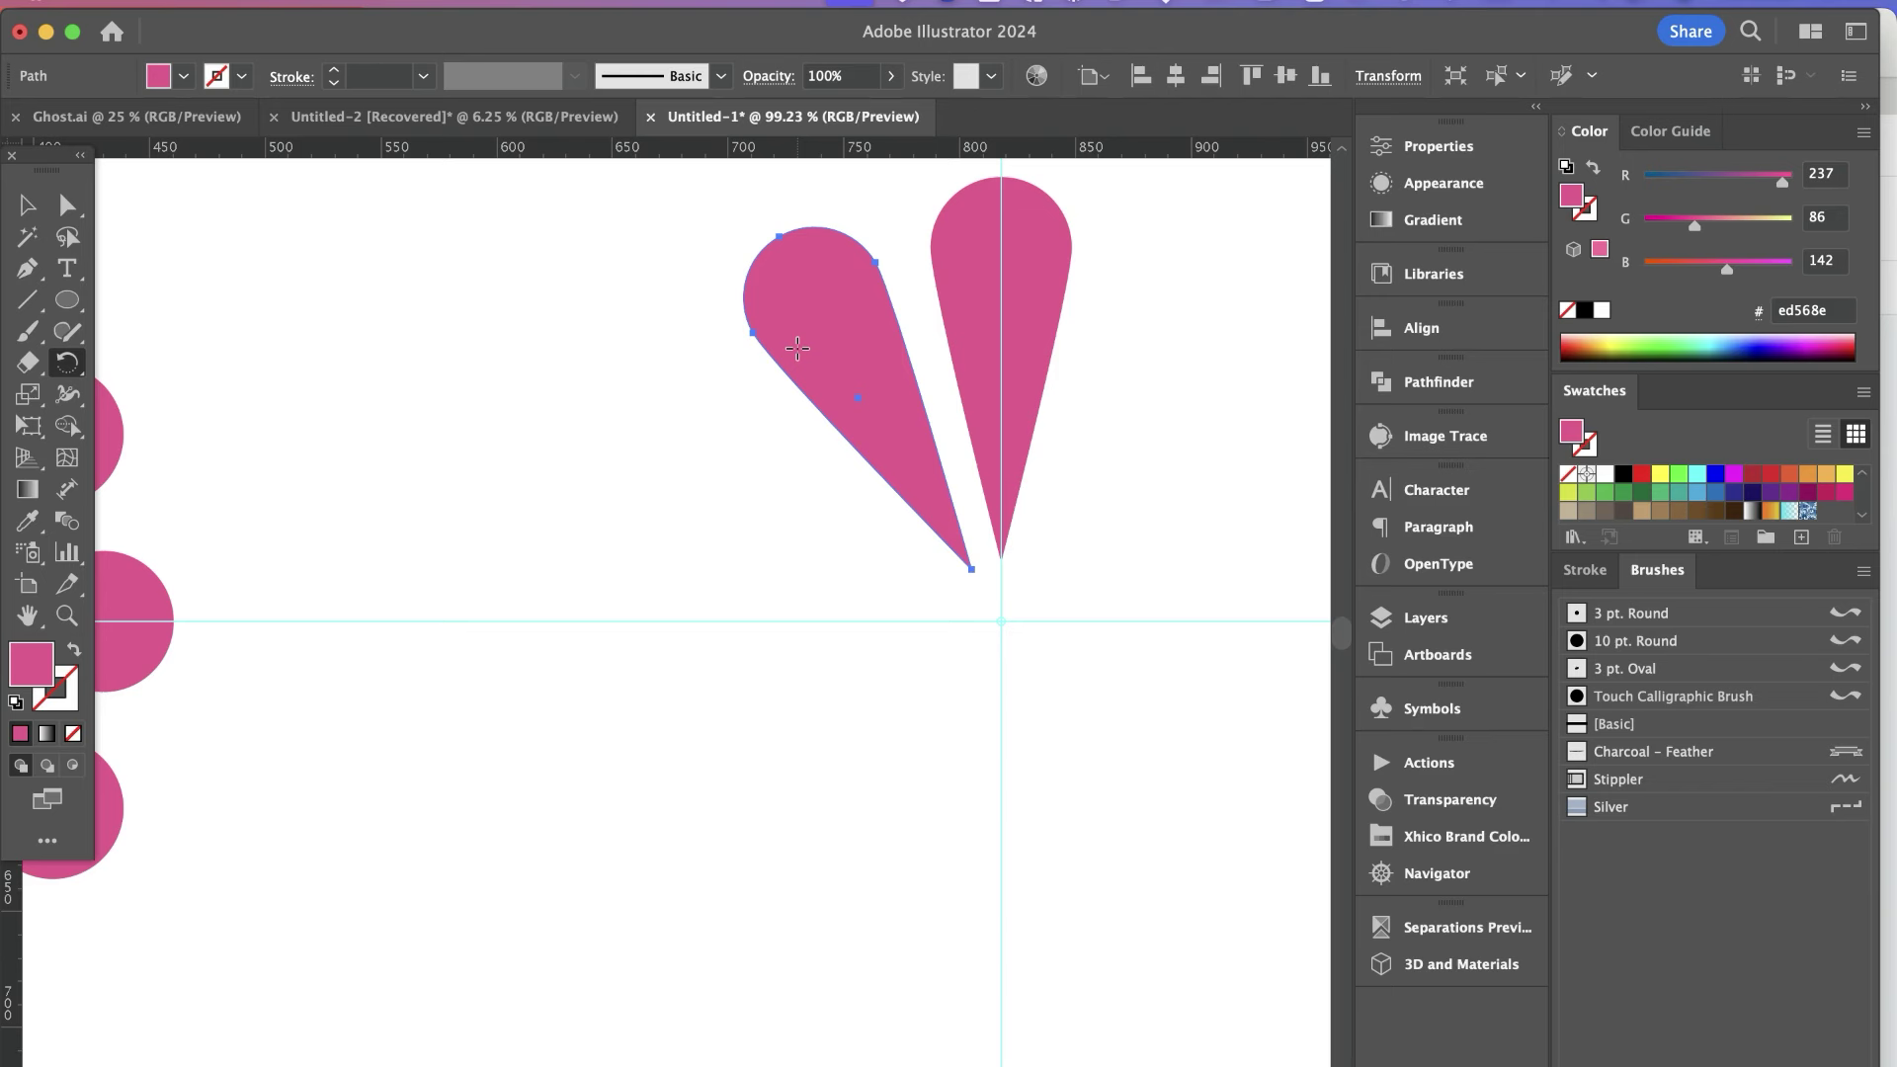
- Repeat the 360/12 rotate-copy with Cmd+D until the right flower has twelve petals
key("super")
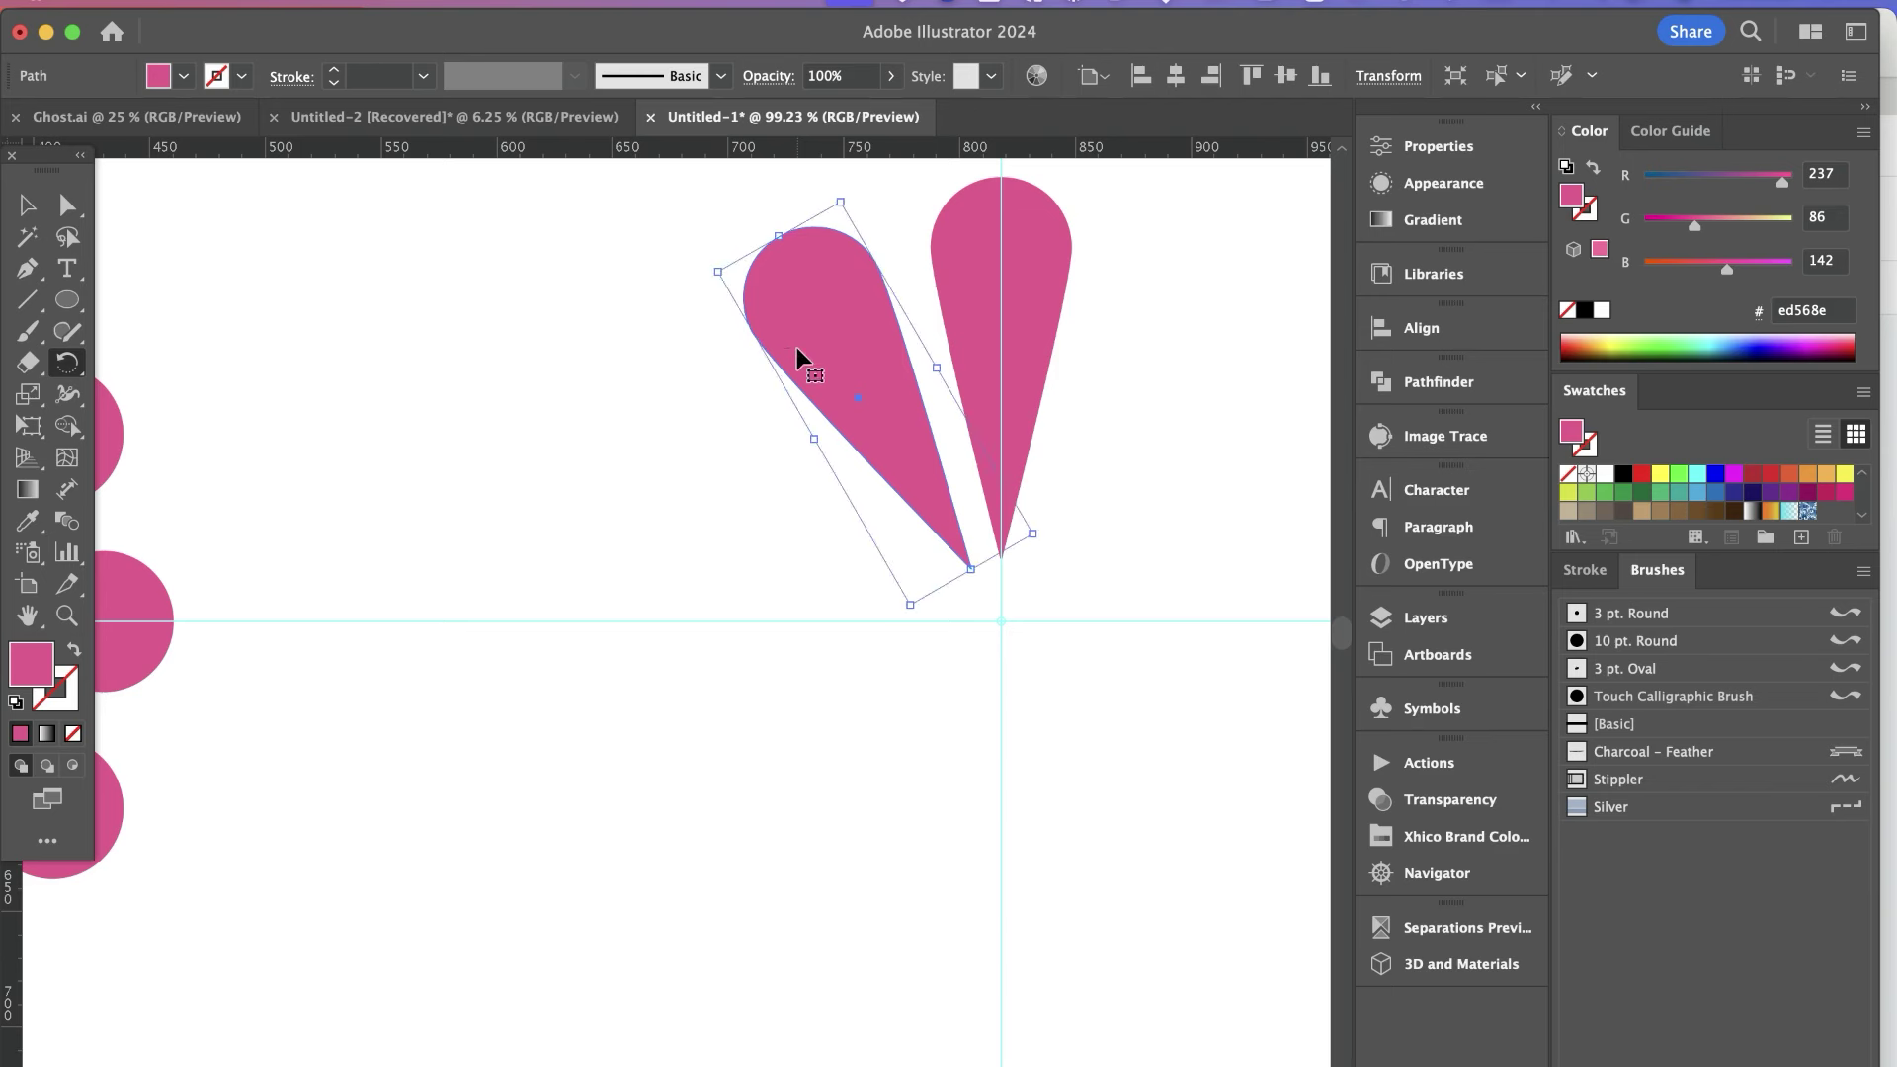
key("super+d")
key("super+d")
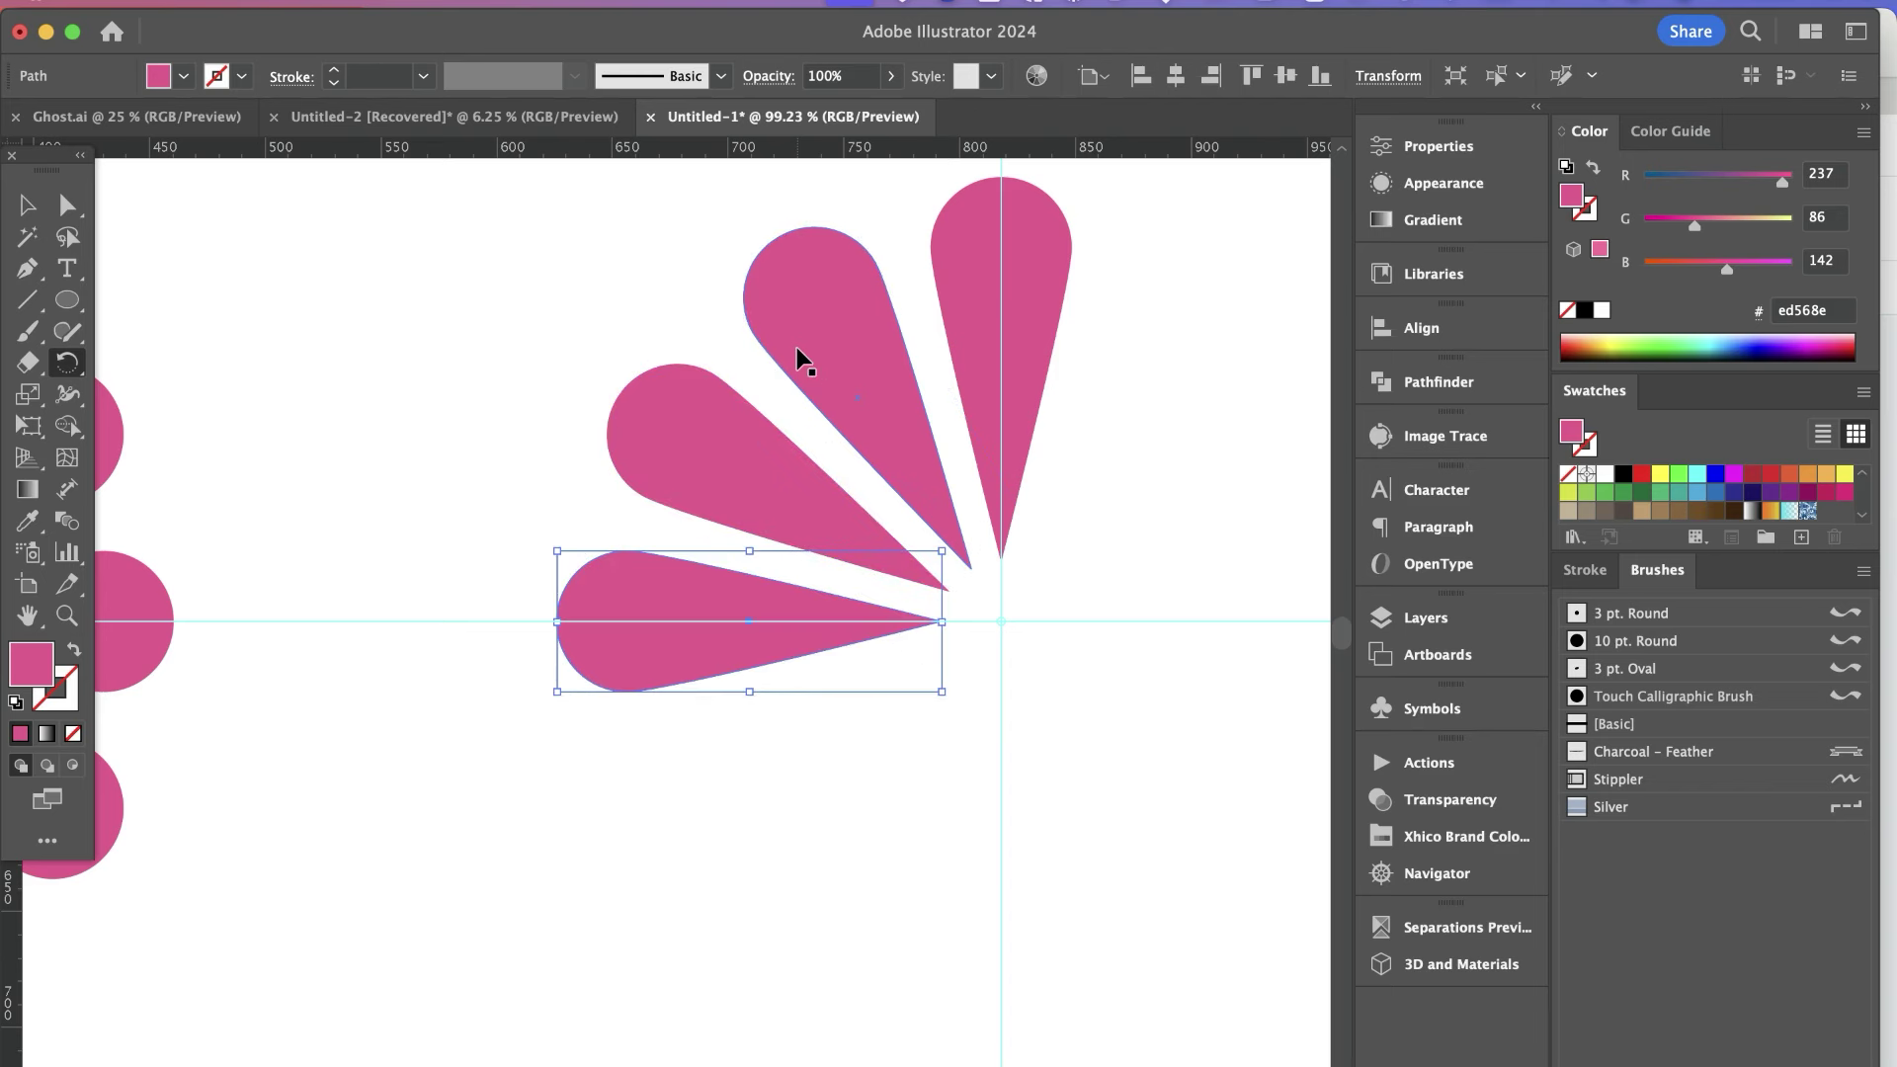
key("super+d")
key("super+d")
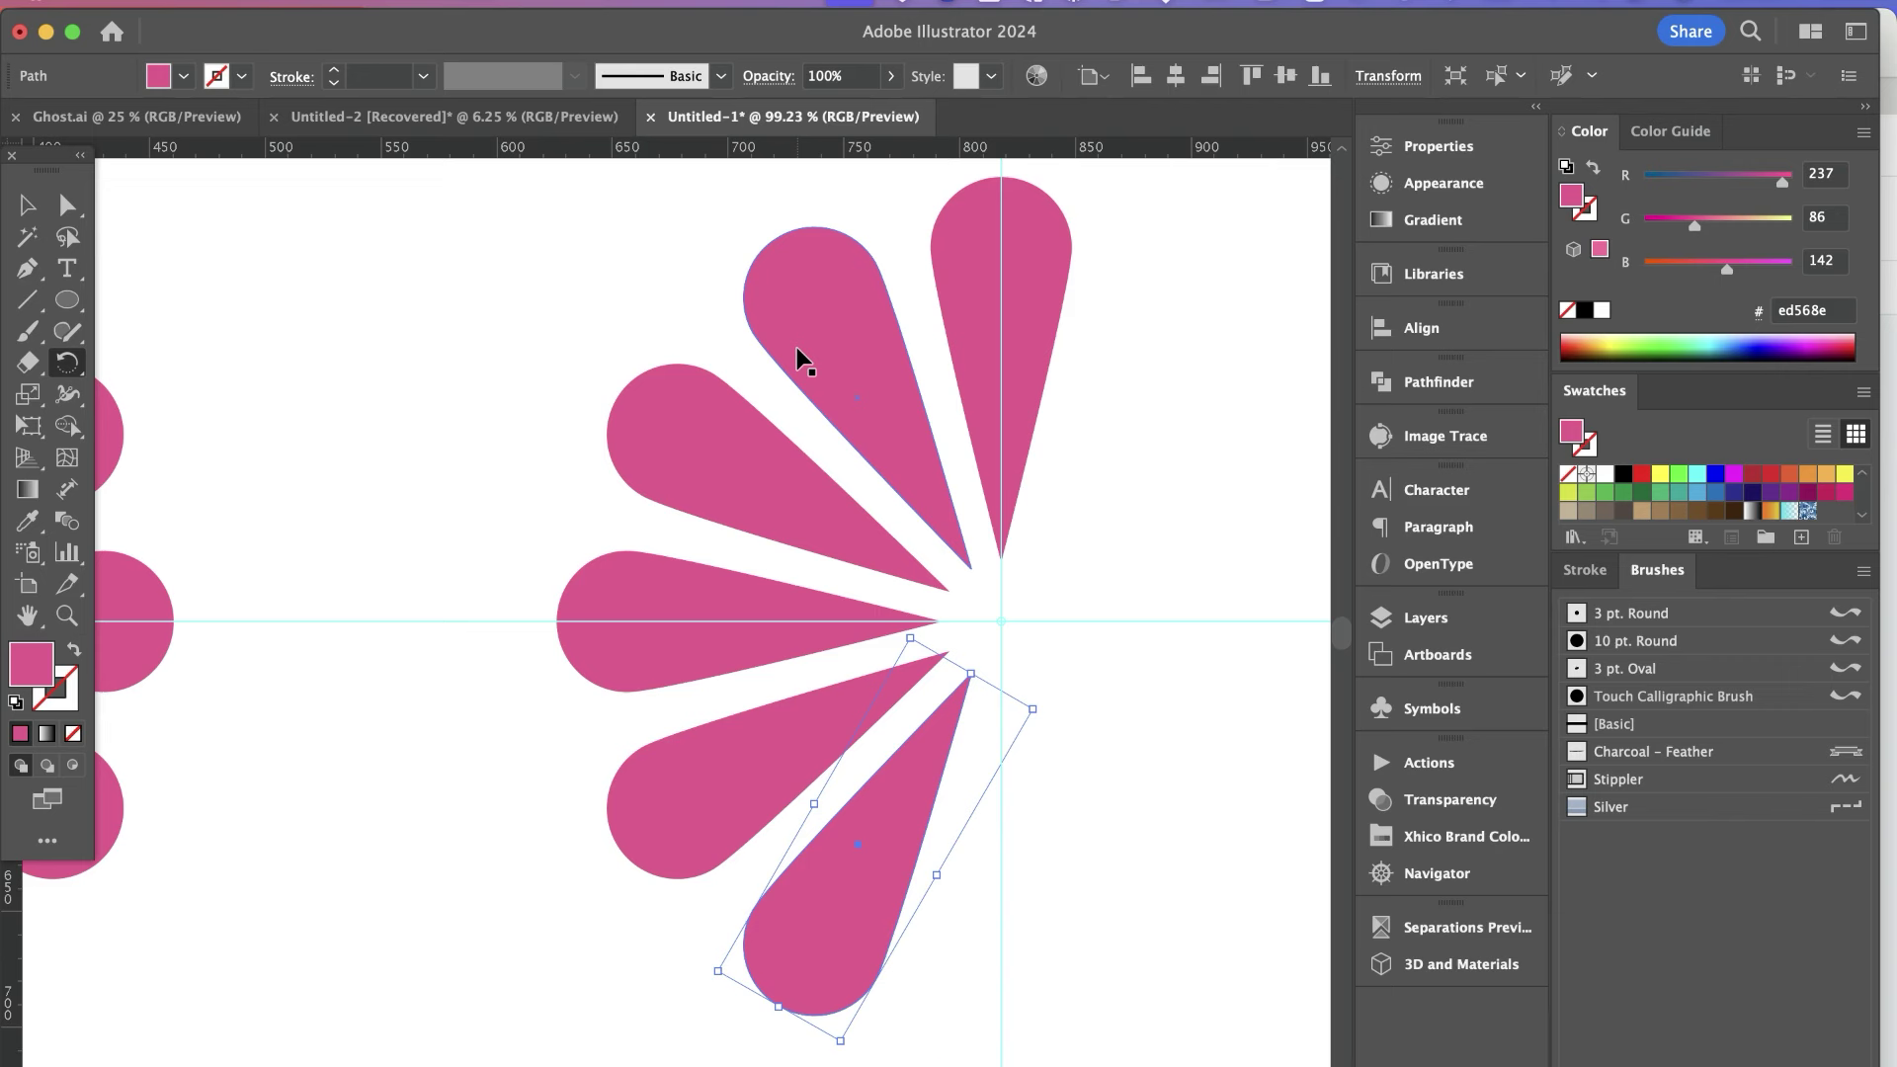
key("super+d")
key("super+d")
key("super+d")
key("super+d")
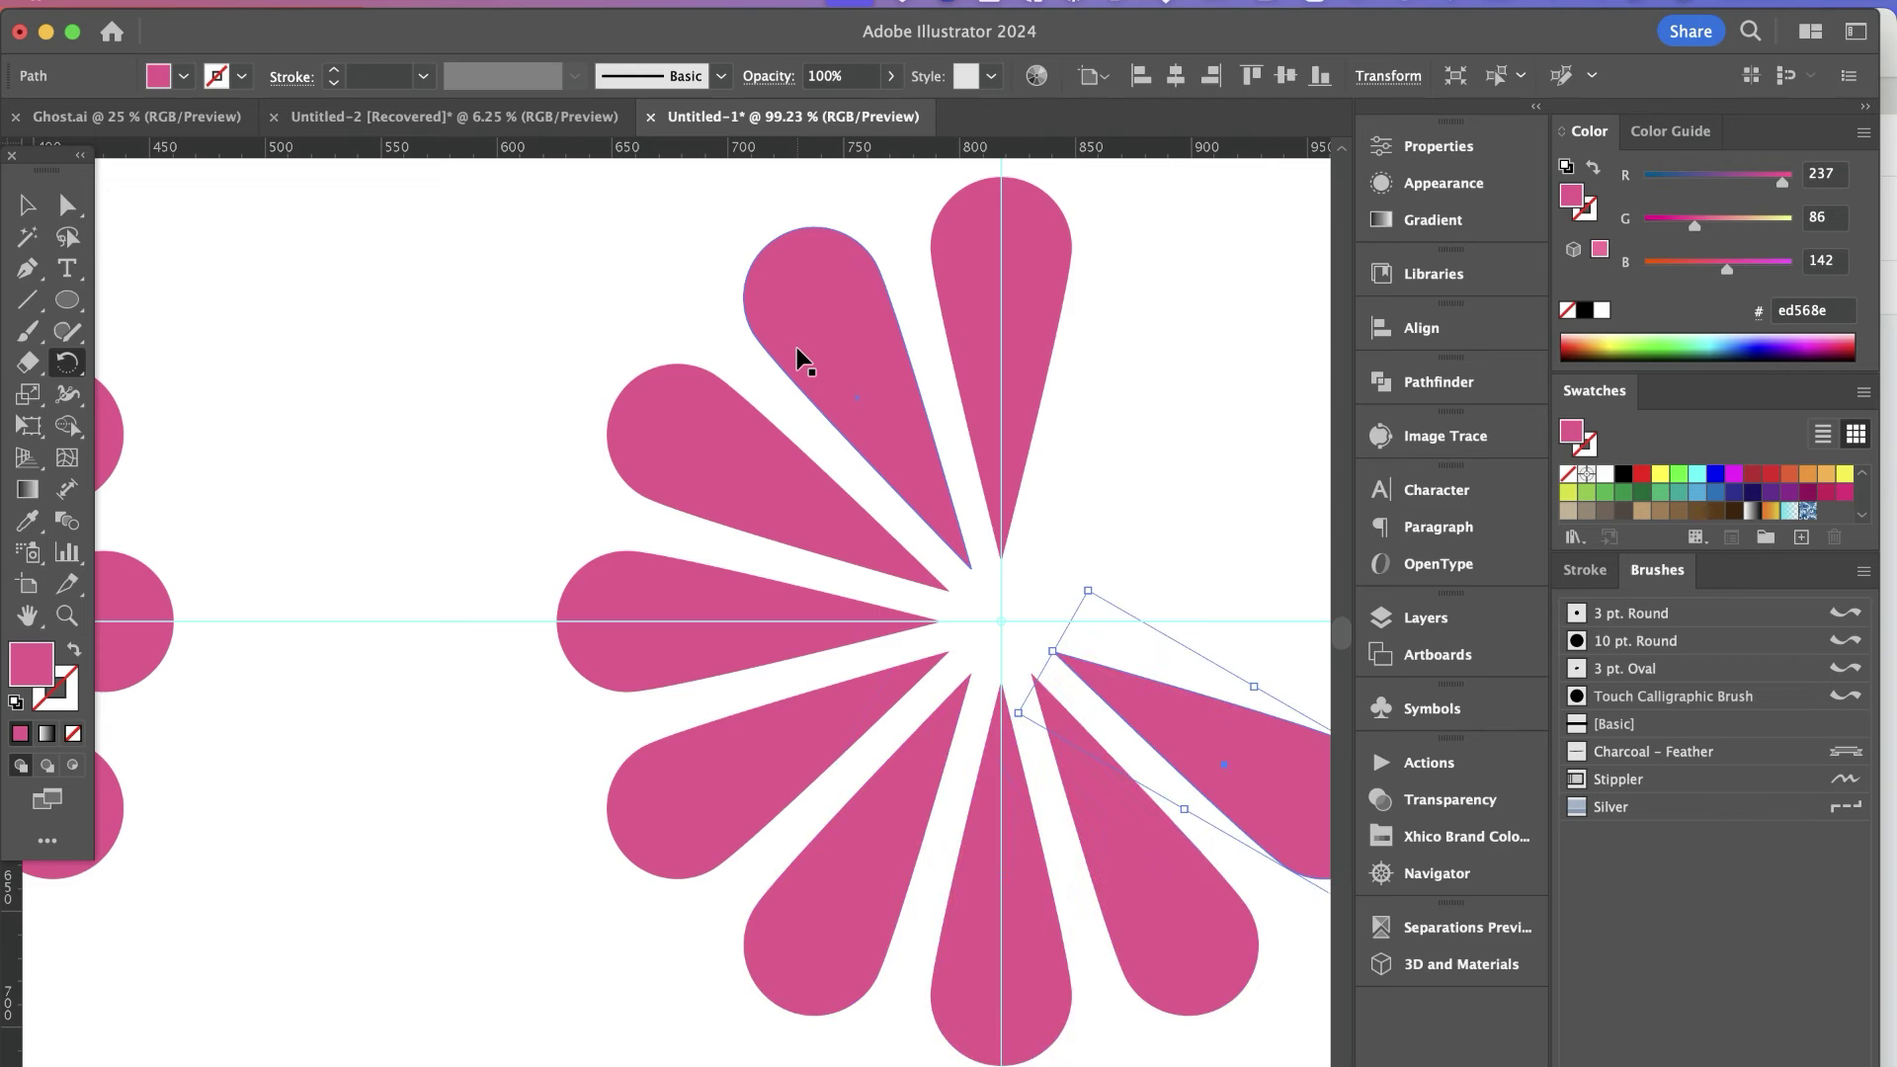
key("super+d")
key("super+d")
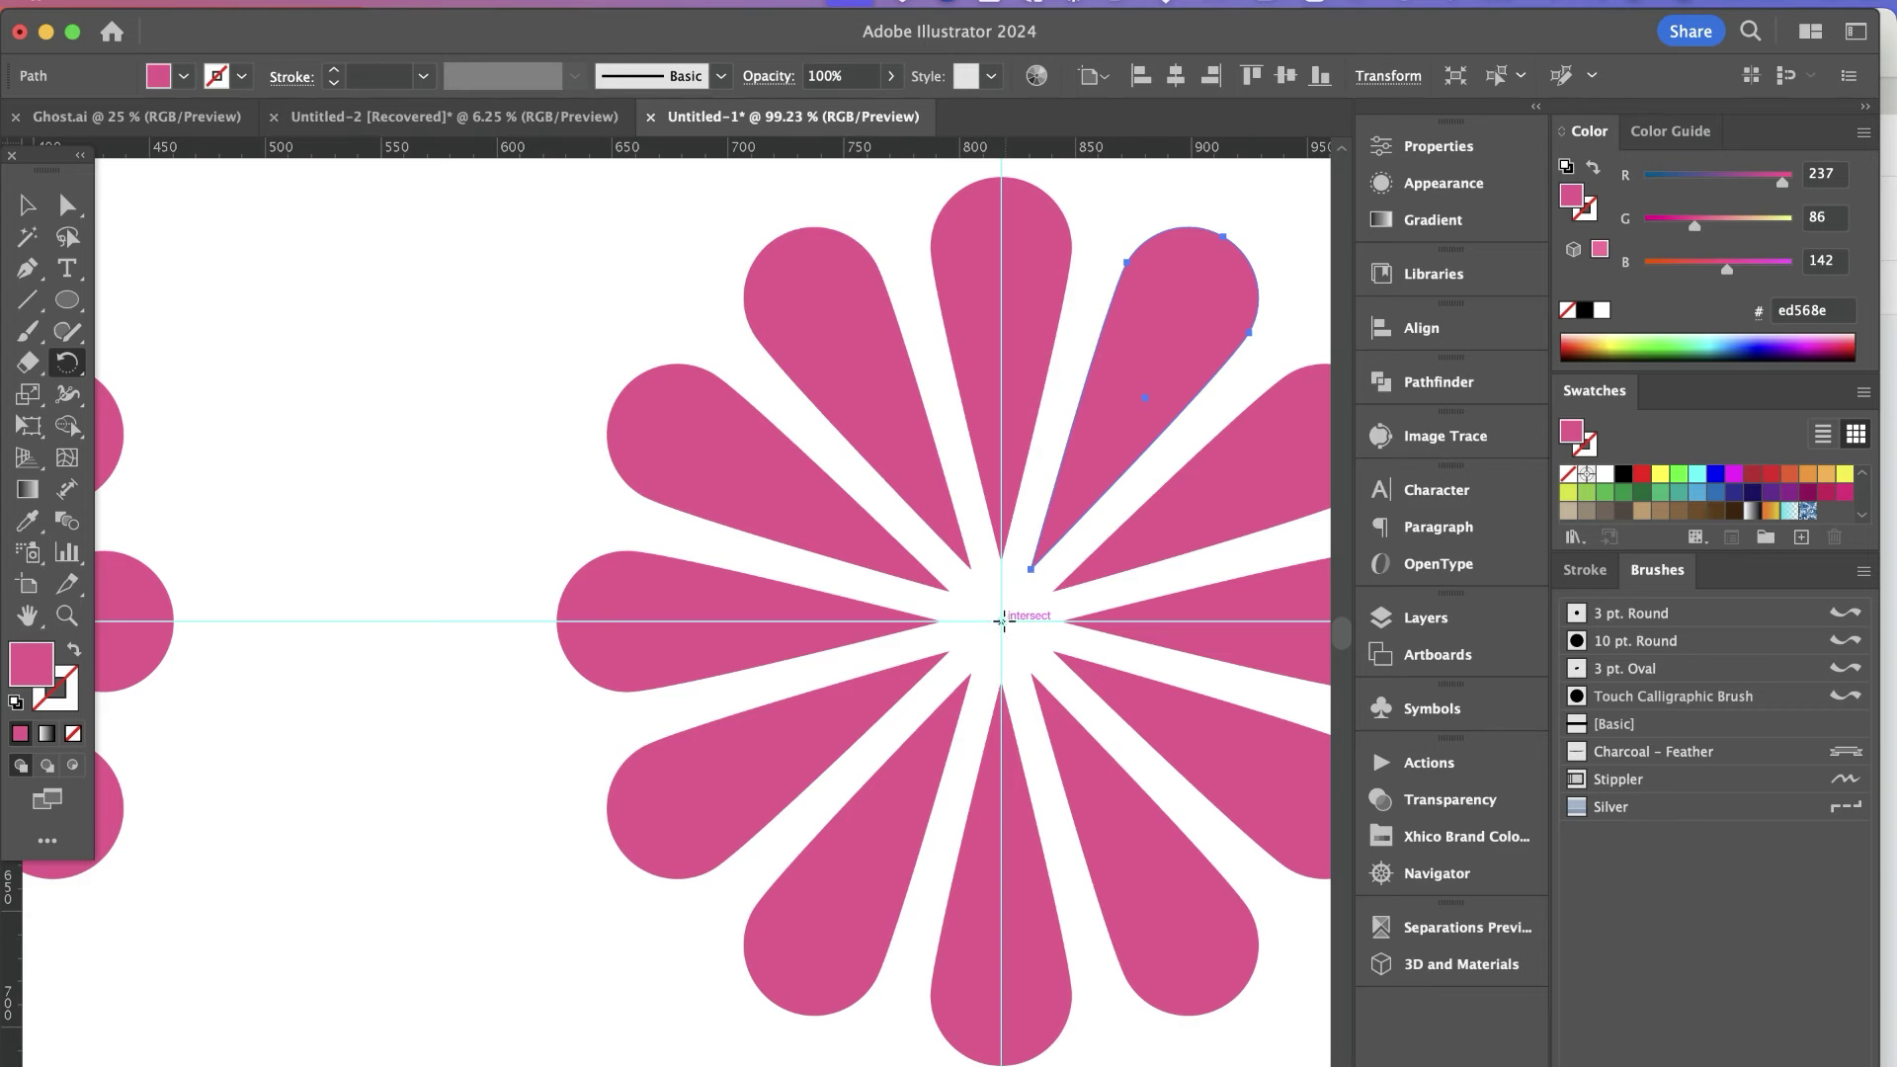
scroll(995, 626, "right", 2)
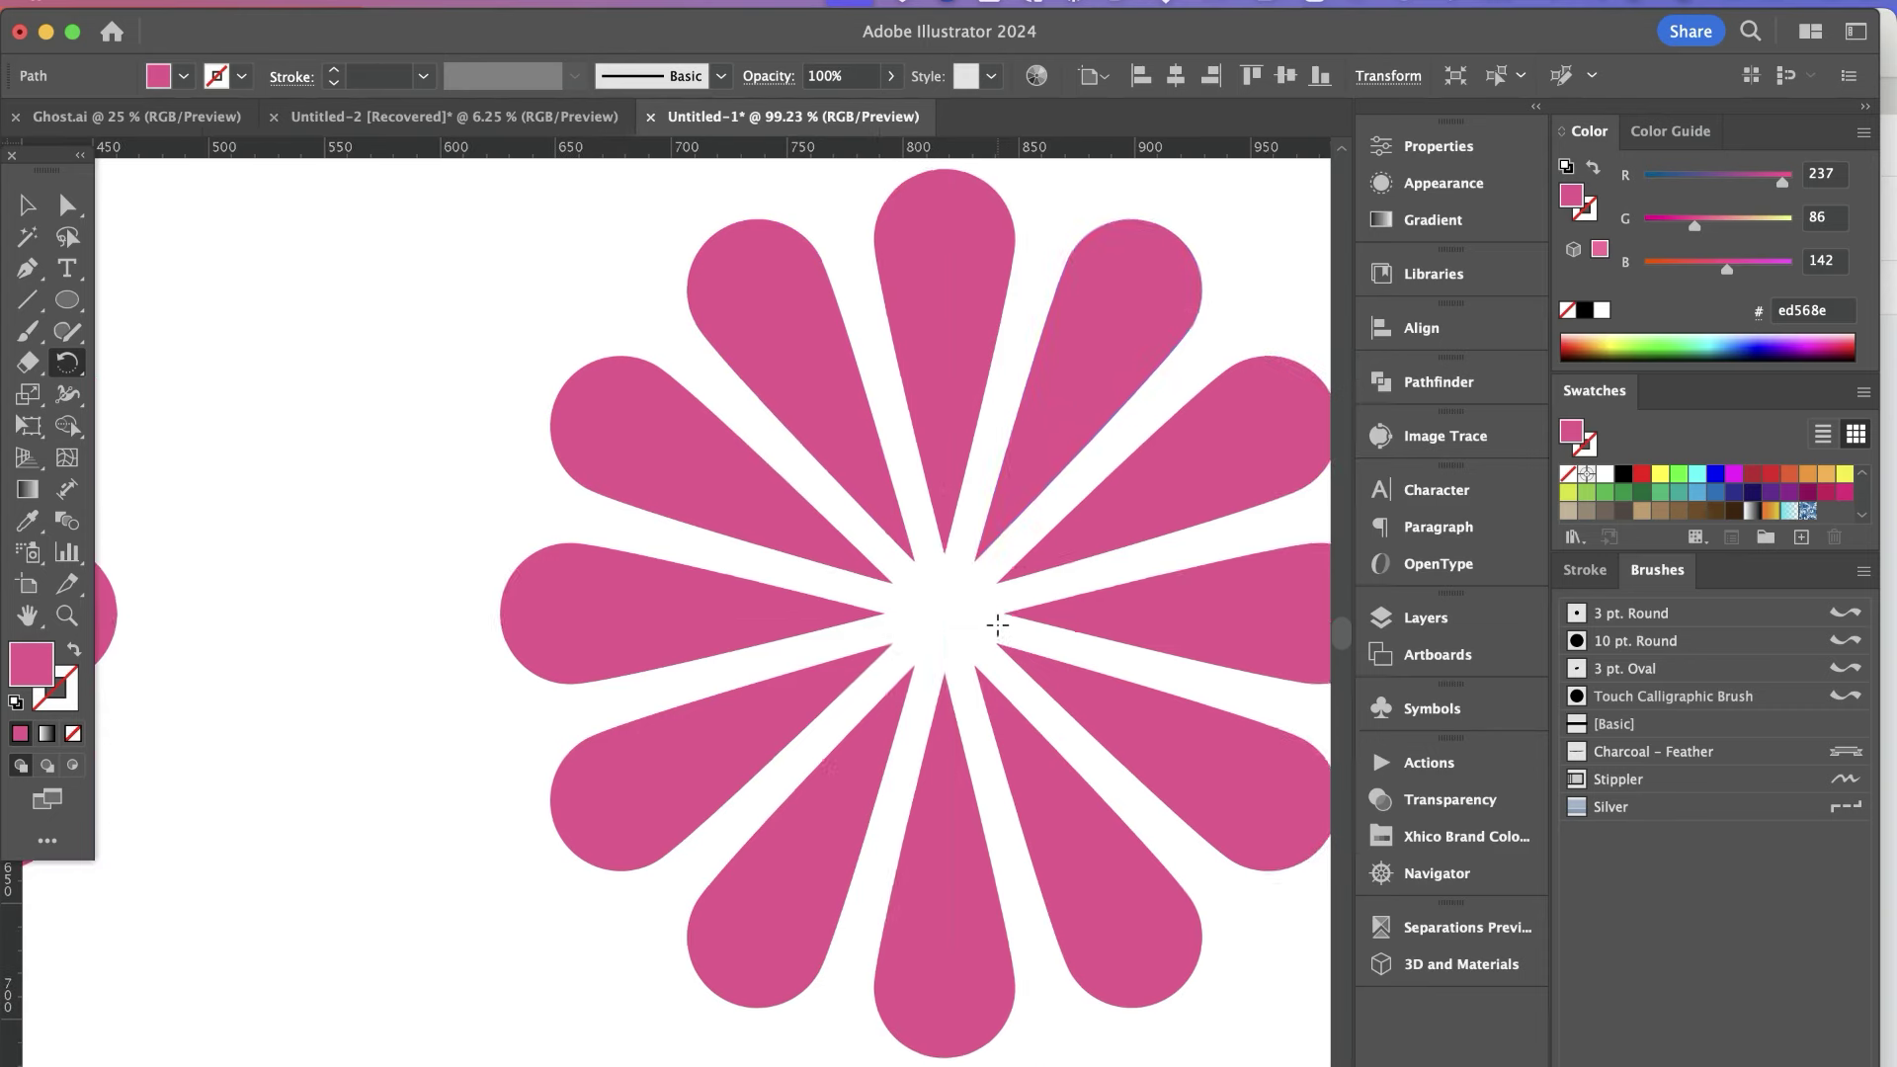
scroll(958, 733, "down", 5)
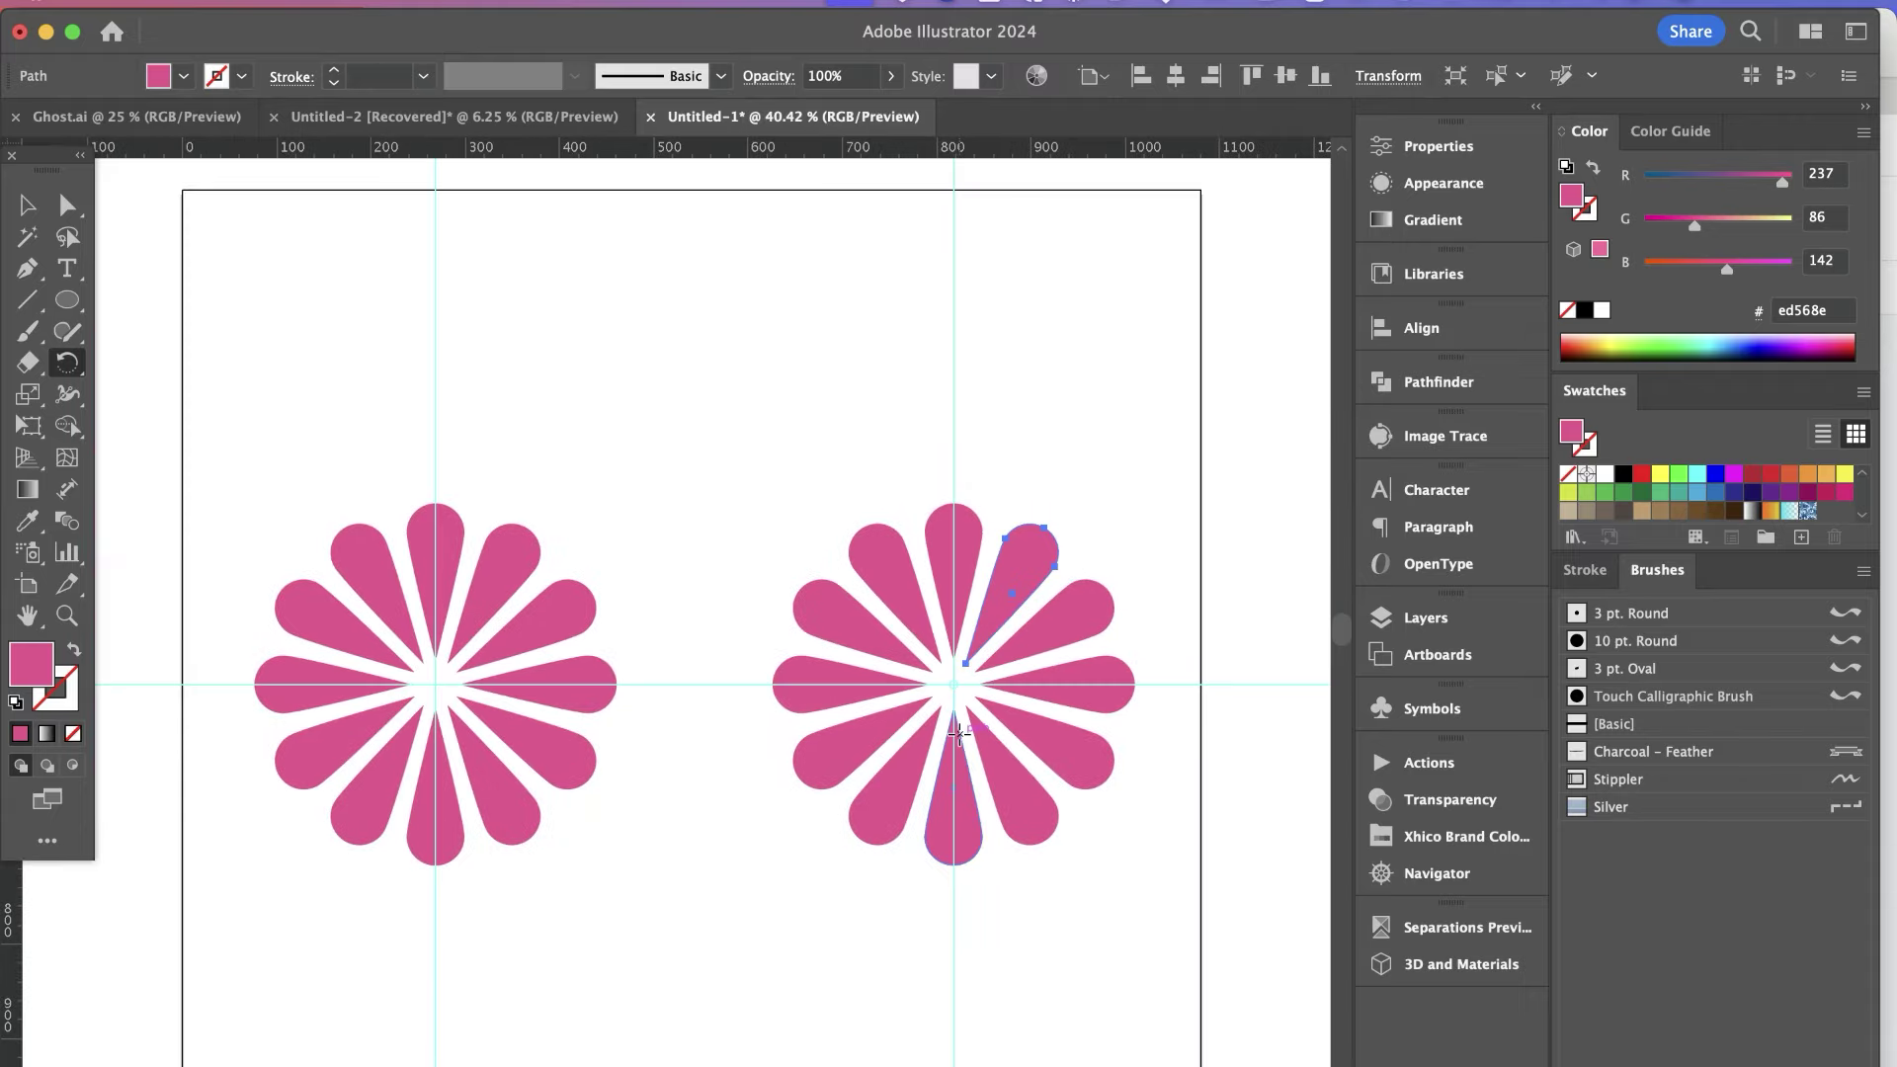
- Zoom into the right flower's centre and draw a small circle on the vertical guide above it
left_click(26, 208)
left_click(876, 352)
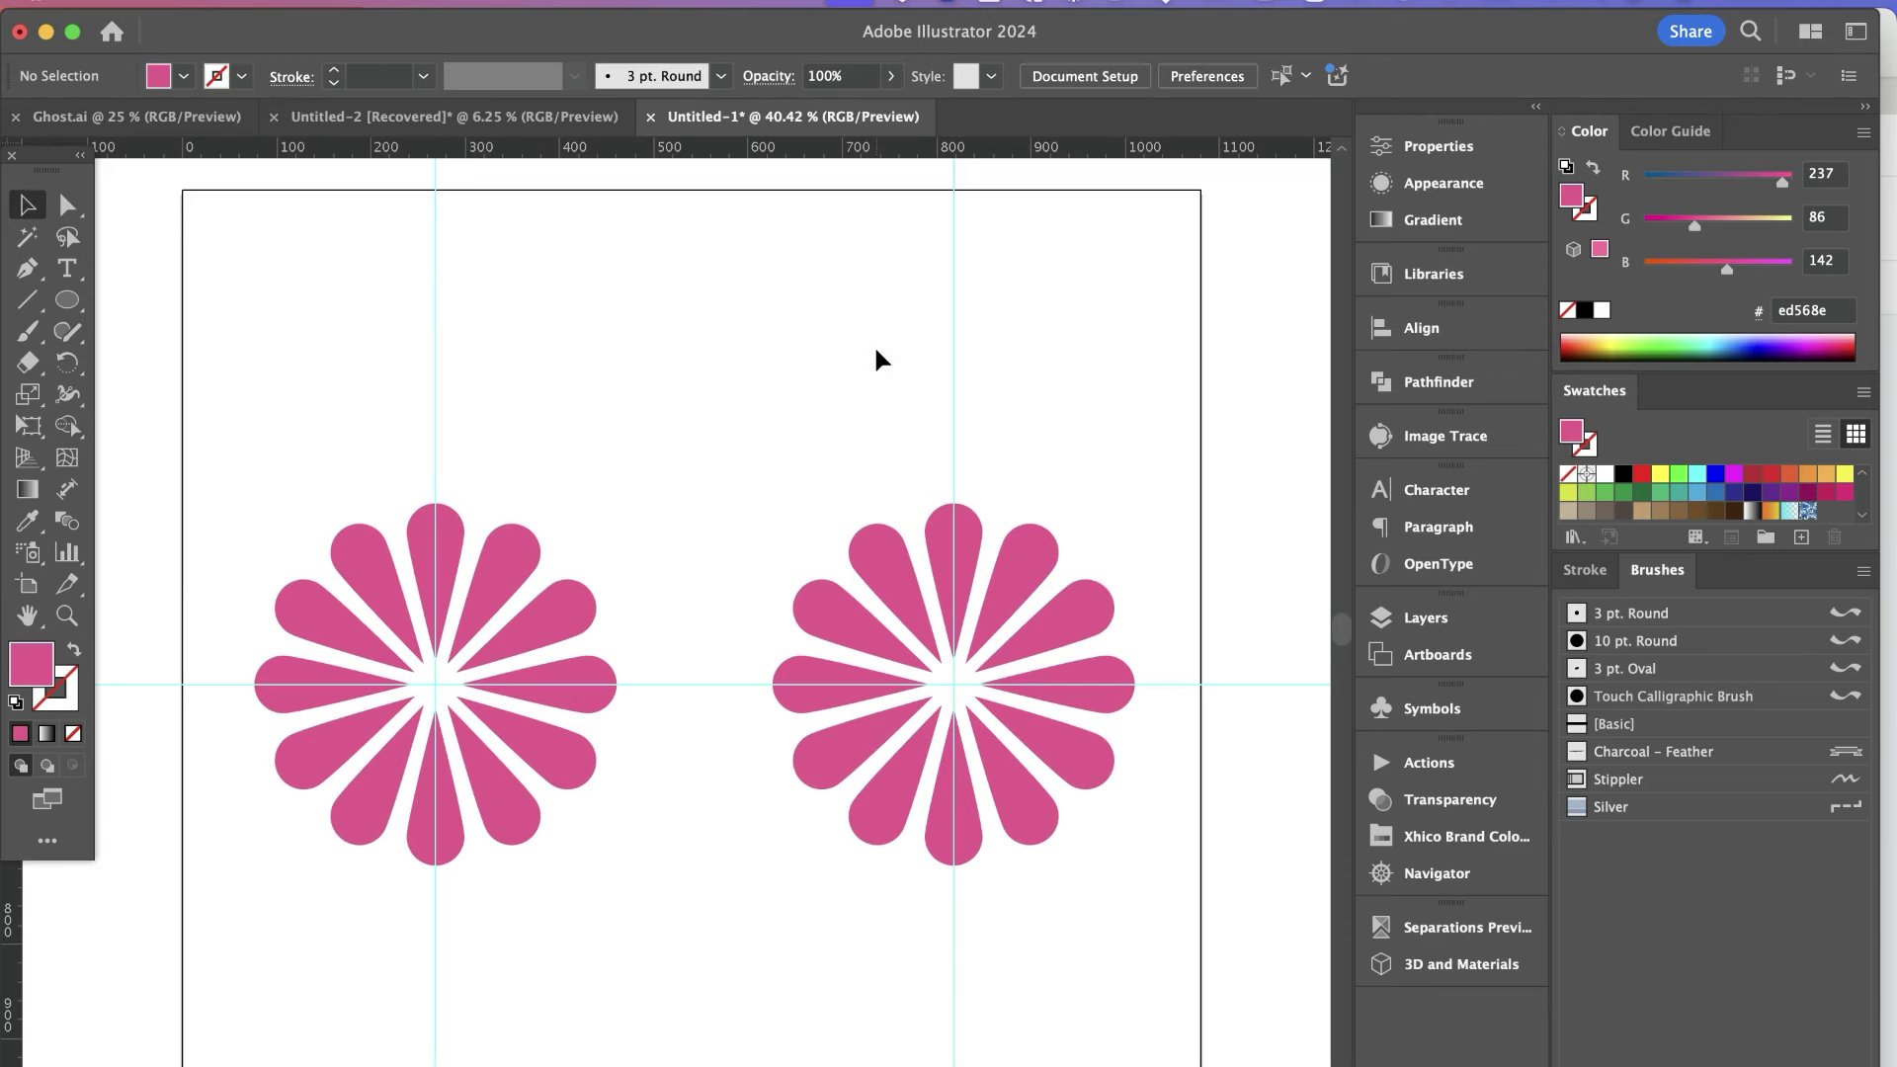
key("super+space")
left_click_drag(885, 619, 1018, 732)
key("l")
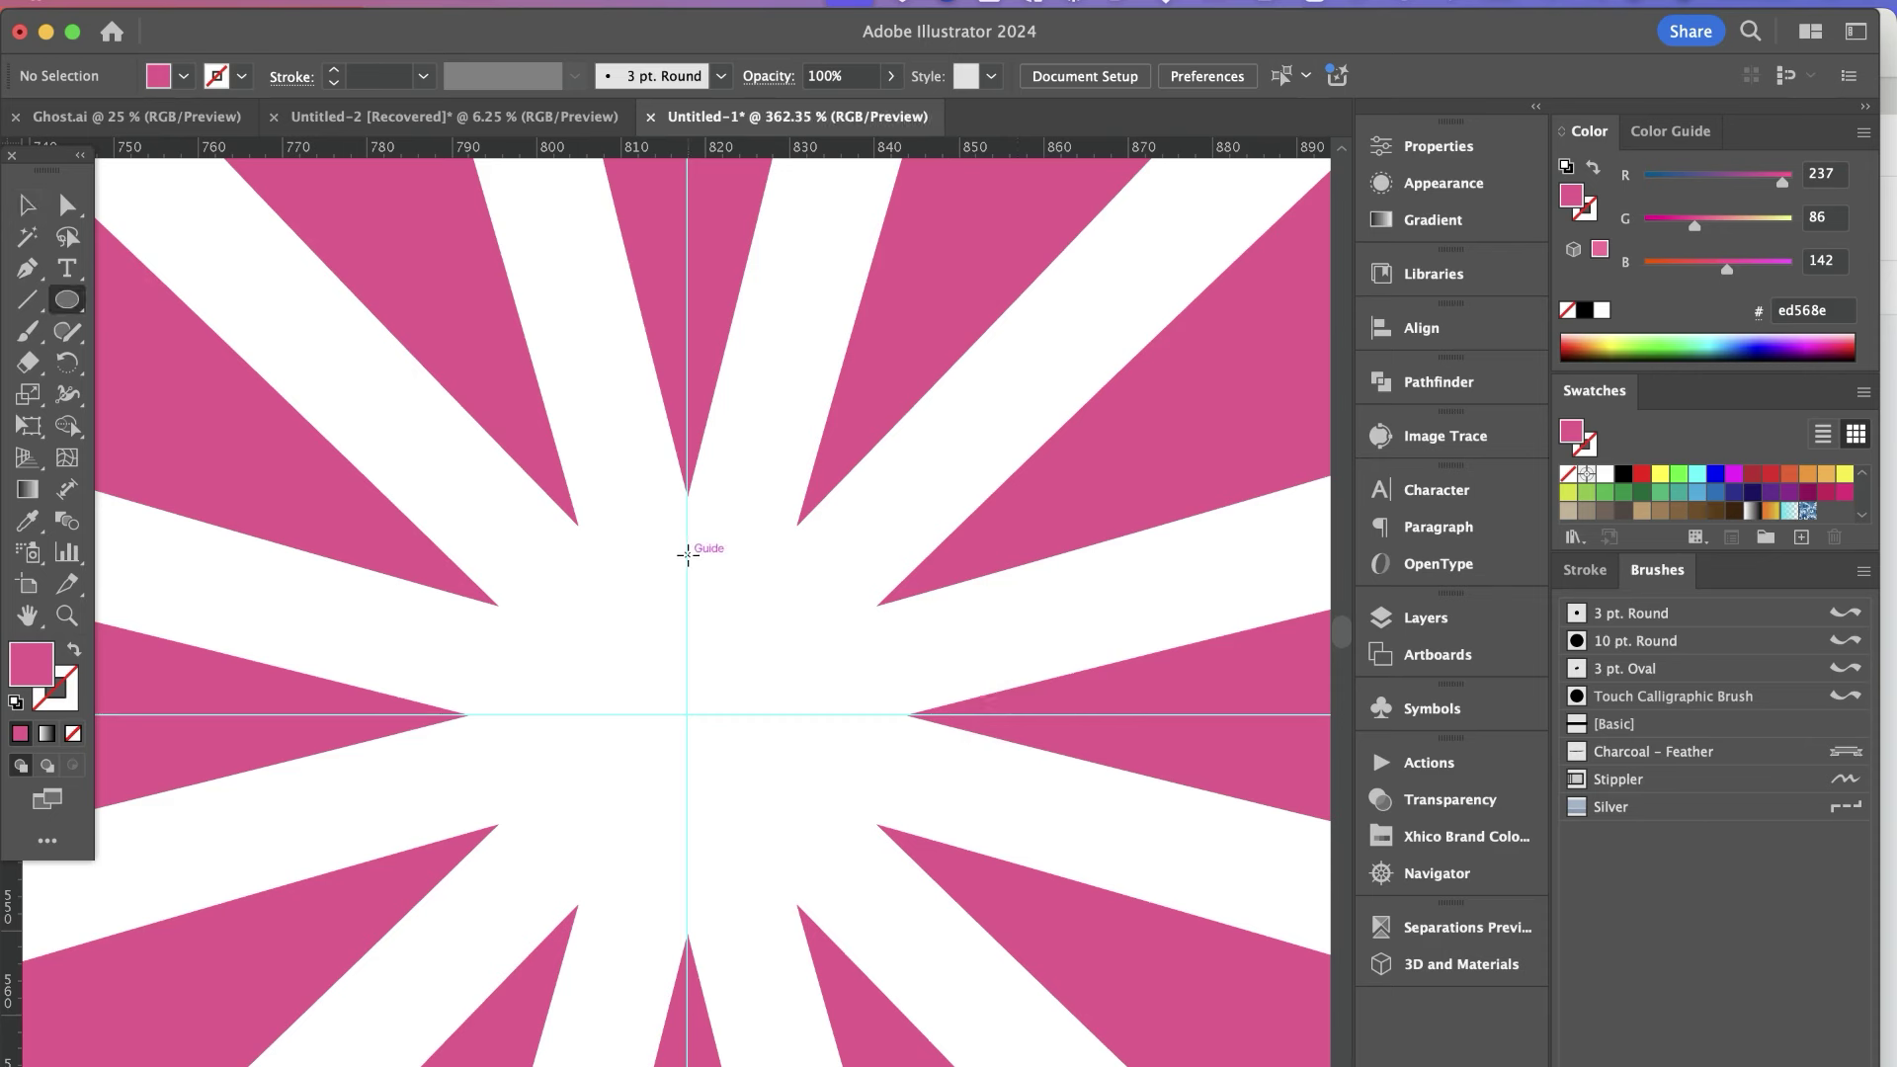
left_click(688, 555)
left_click_drag(687, 555, 760, 626)
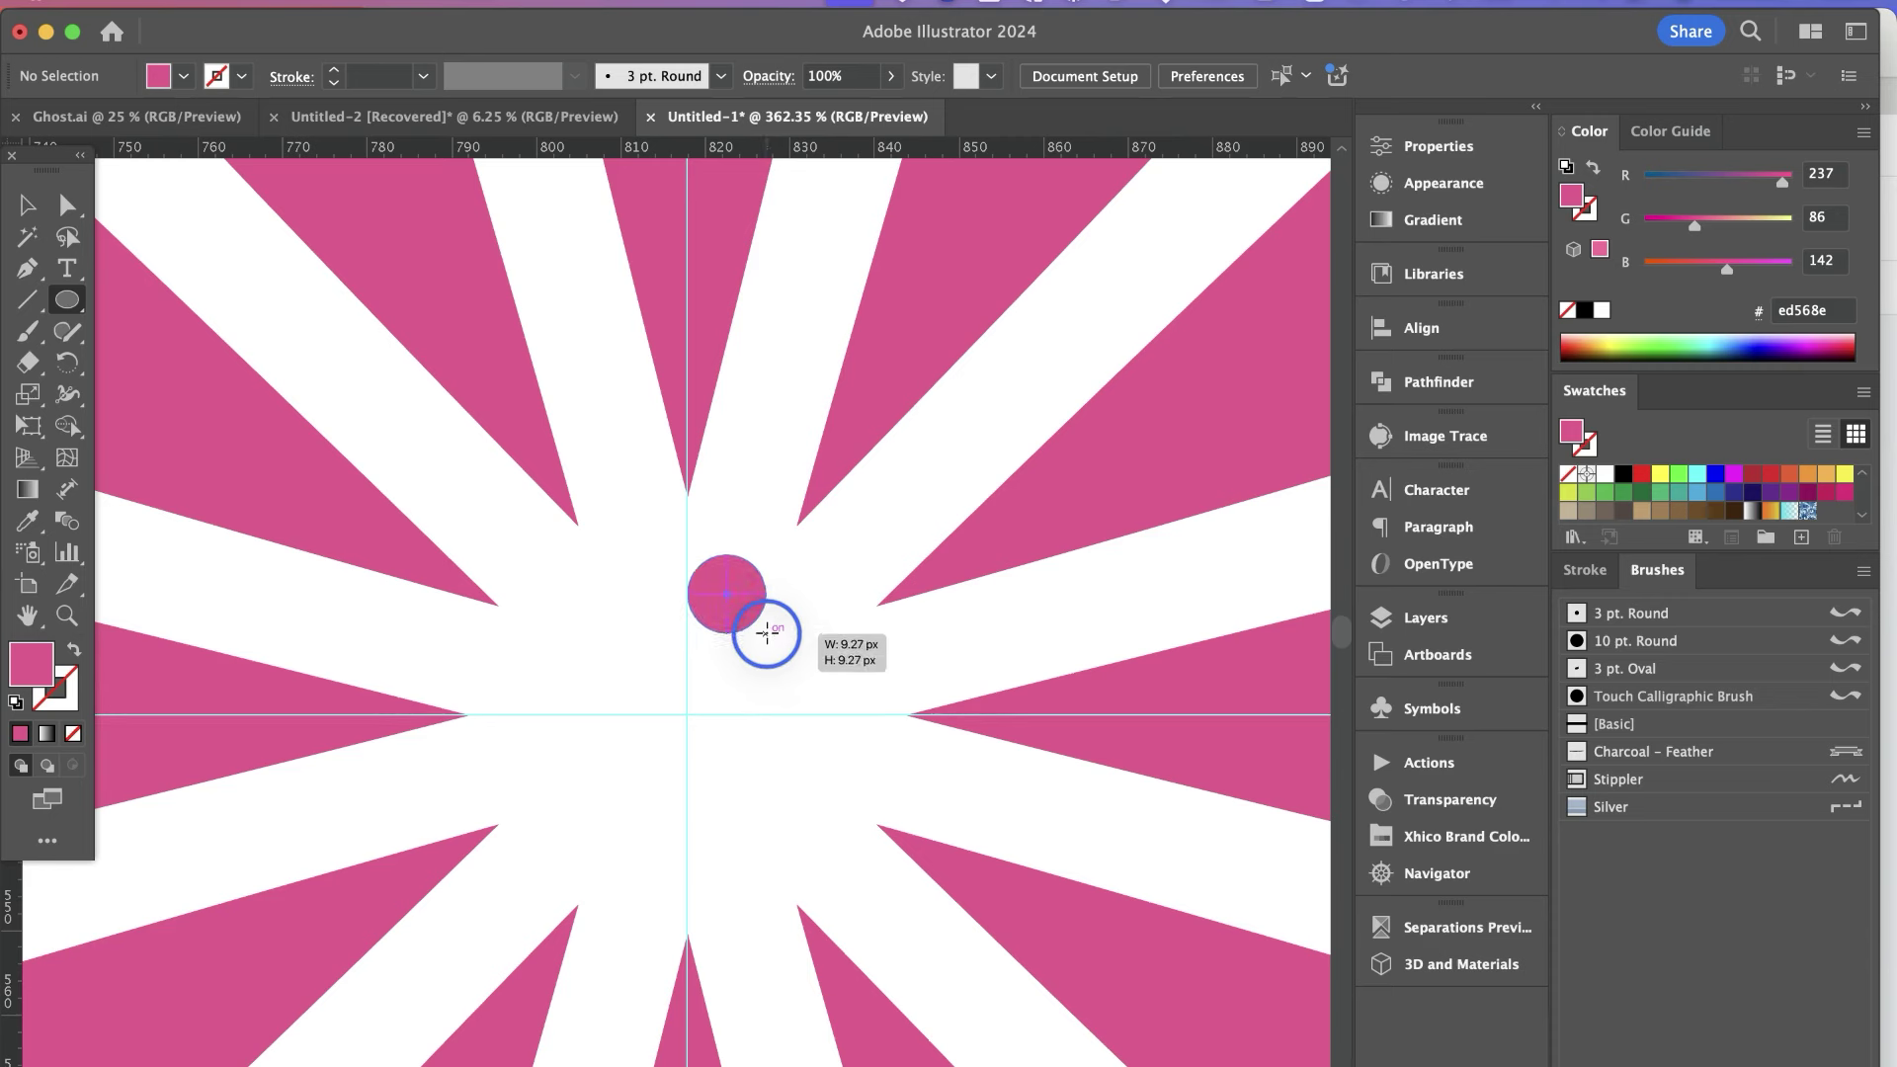
mouse_move(757, 624)
left_mouse_down()
mouse_move(737, 603)
mouse_move(810, 673)
mouse_move(742, 616)
mouse_move(757, 628)
left_mouse_up()
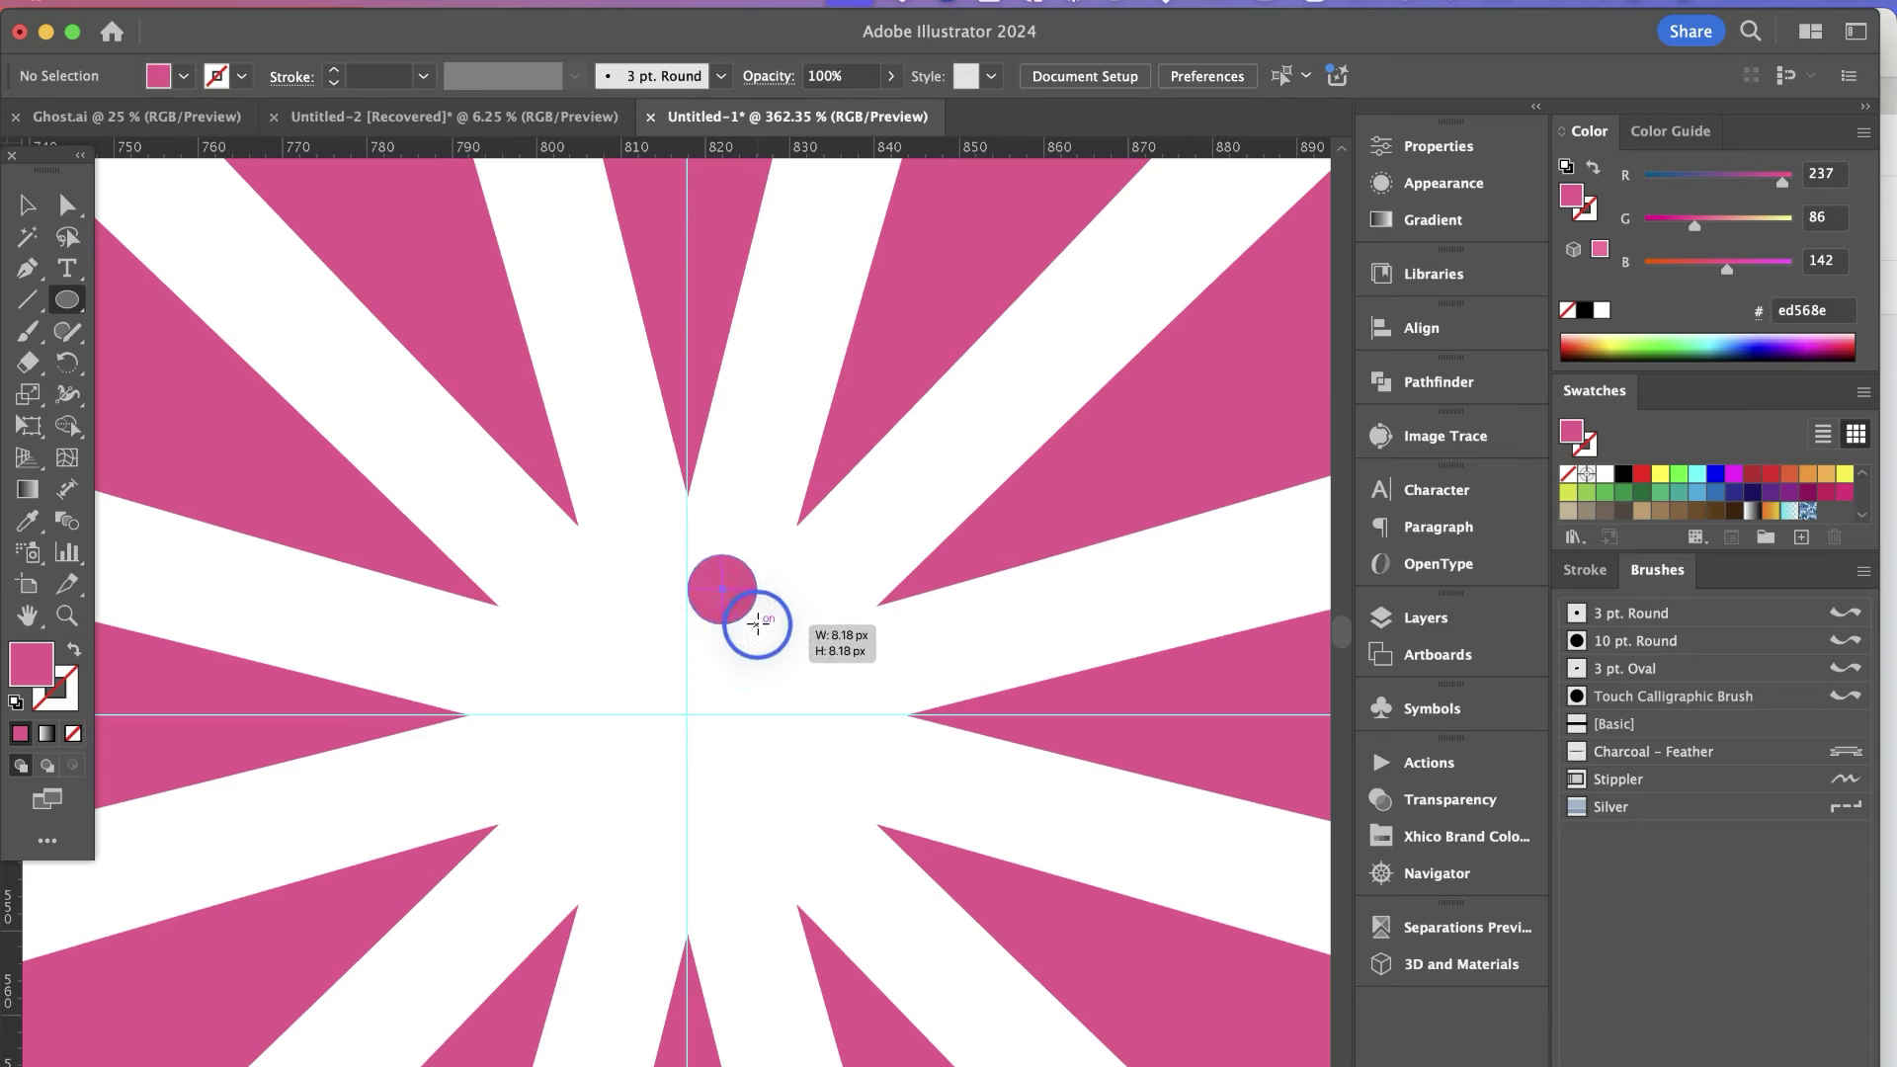
left_click_drag(757, 623, 731, 593)
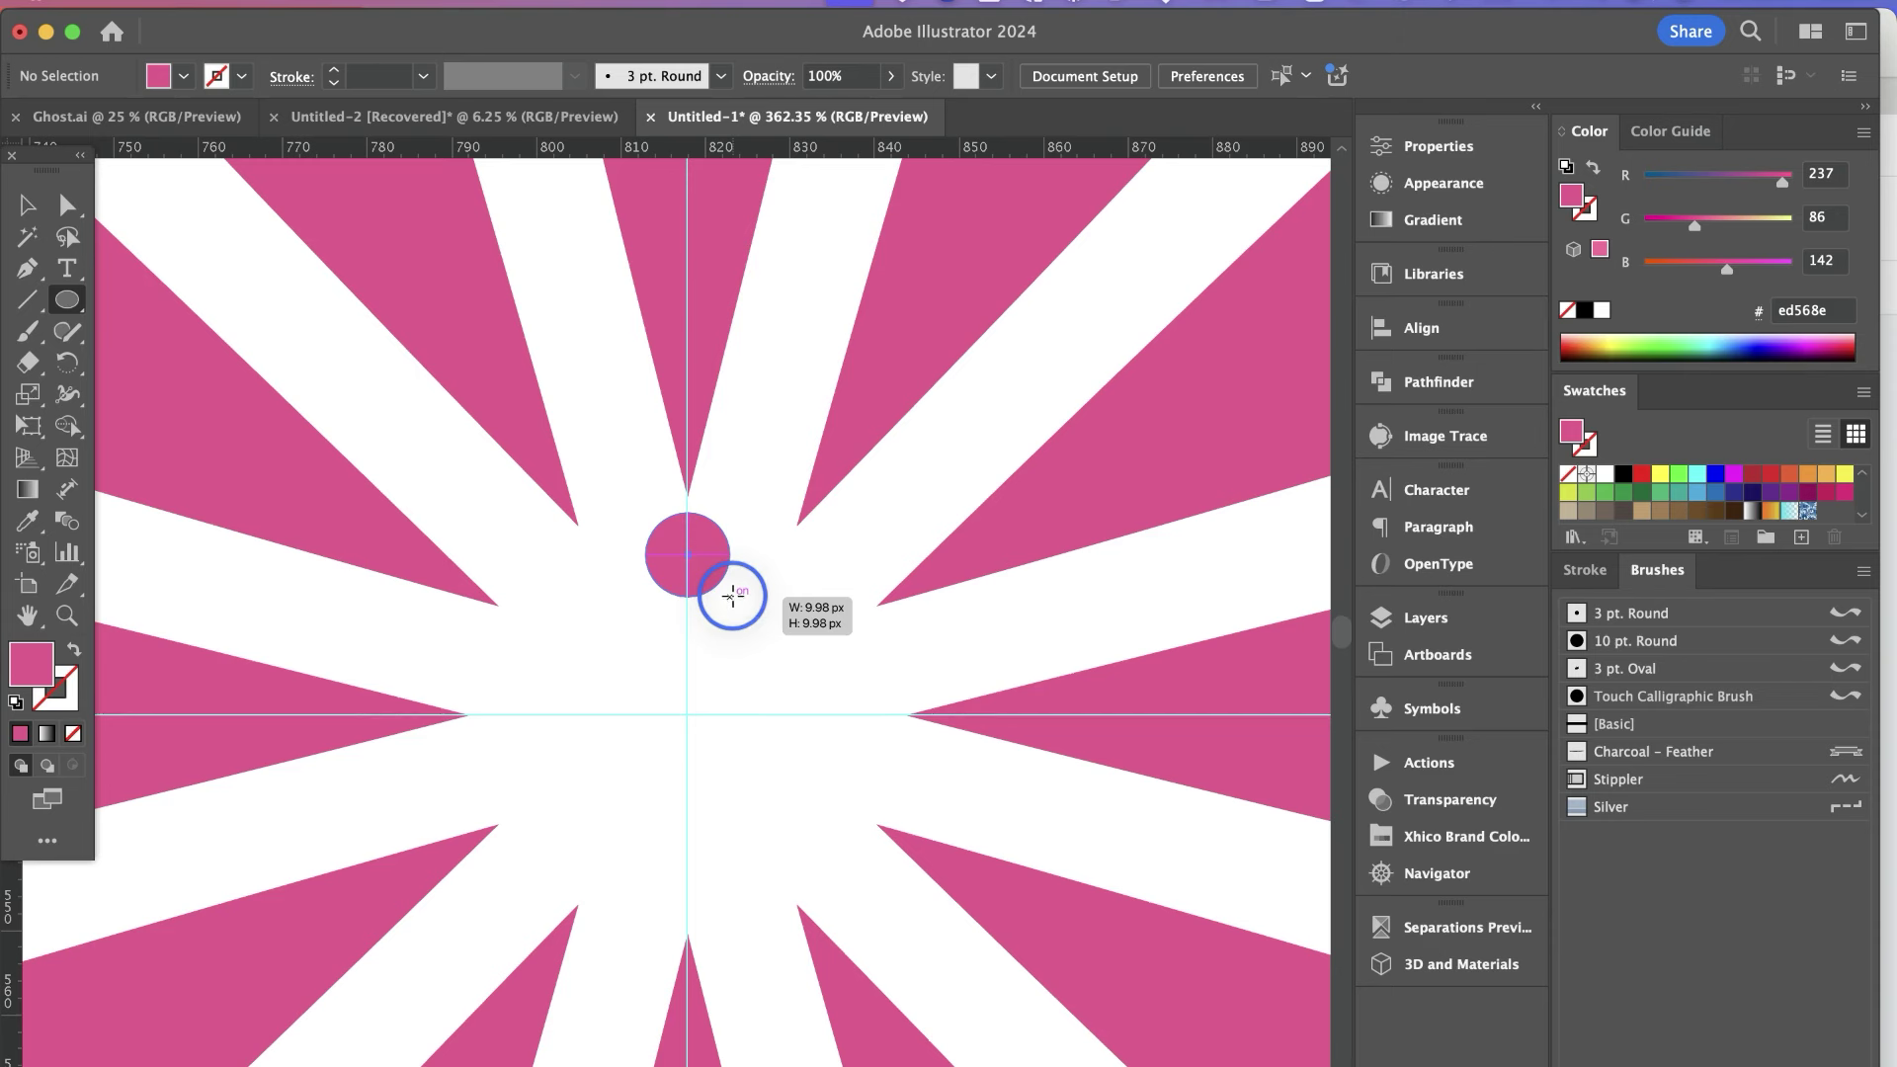
left_click_drag(731, 593, 731, 595)
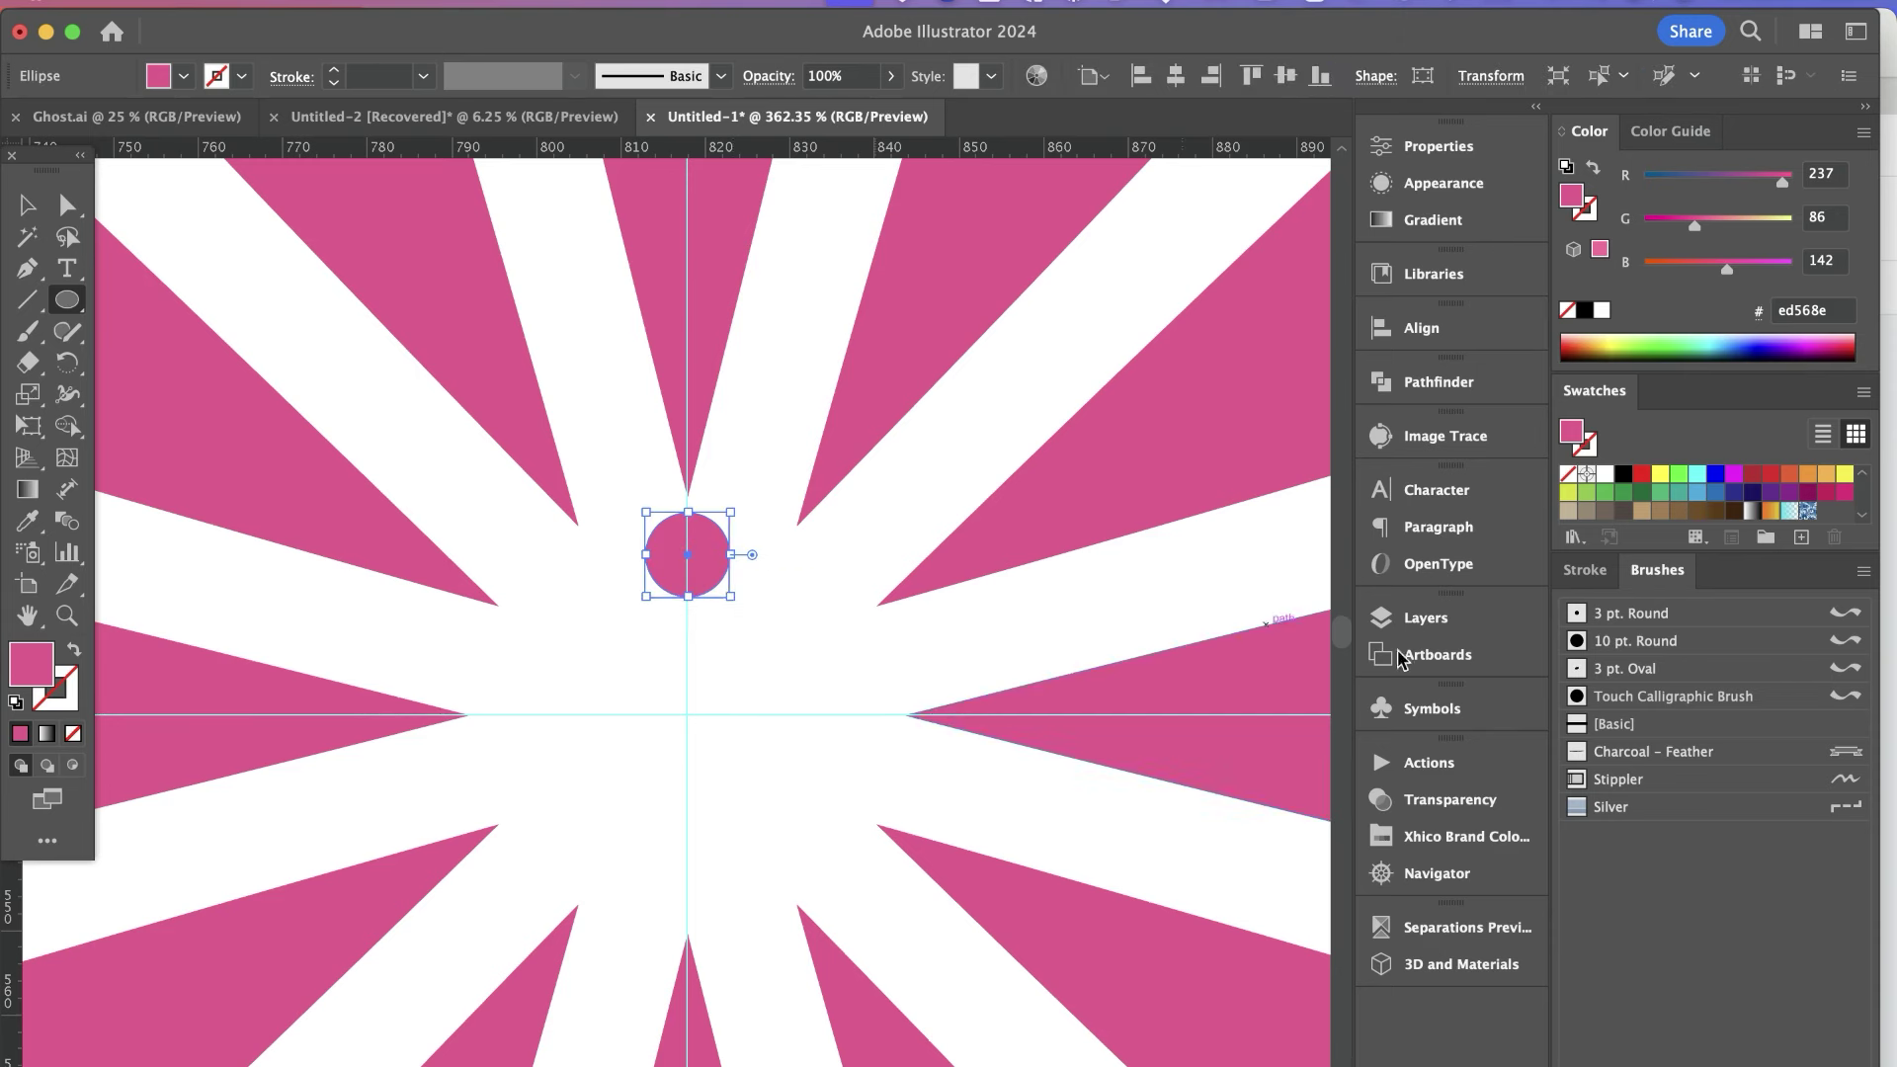
- Fill the centre circle with orange, enlarge it to about 22 px and nudge it lower
left_click(1790, 477)
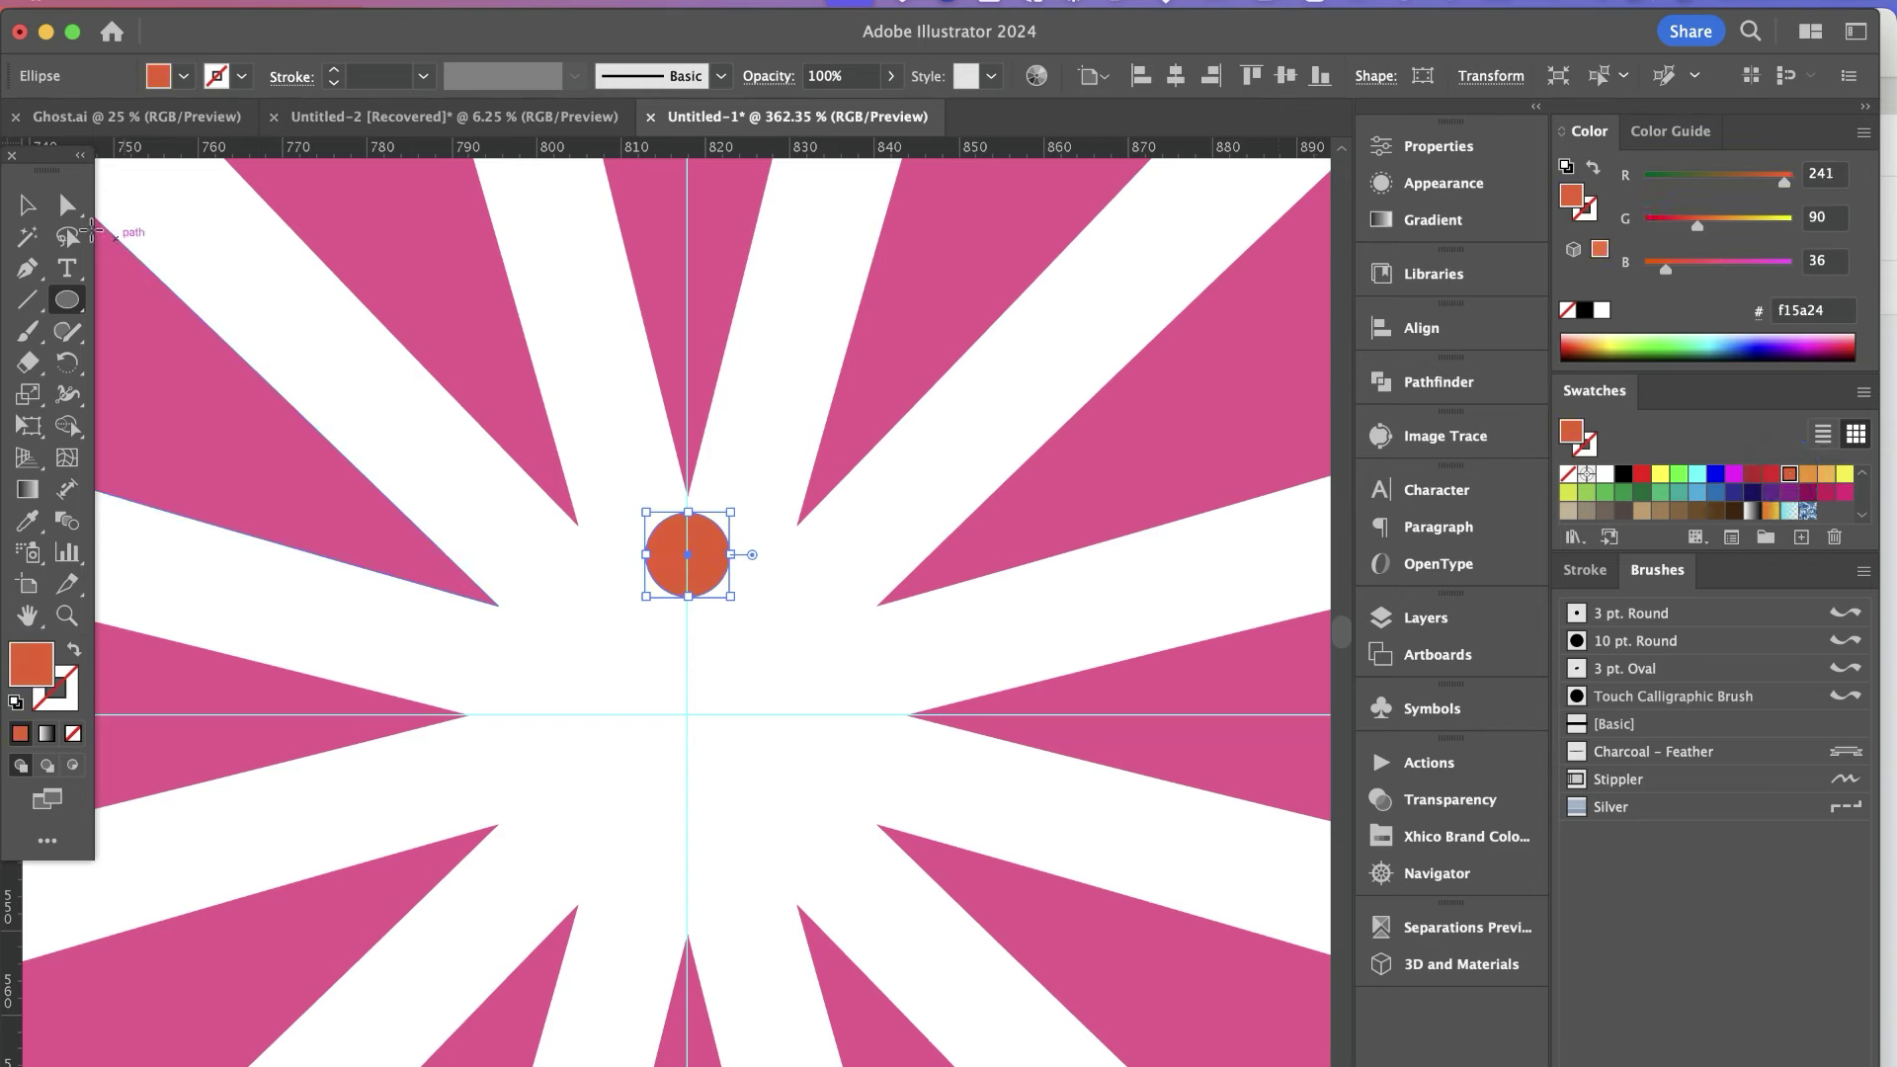
left_click(27, 204)
left_click(623, 629)
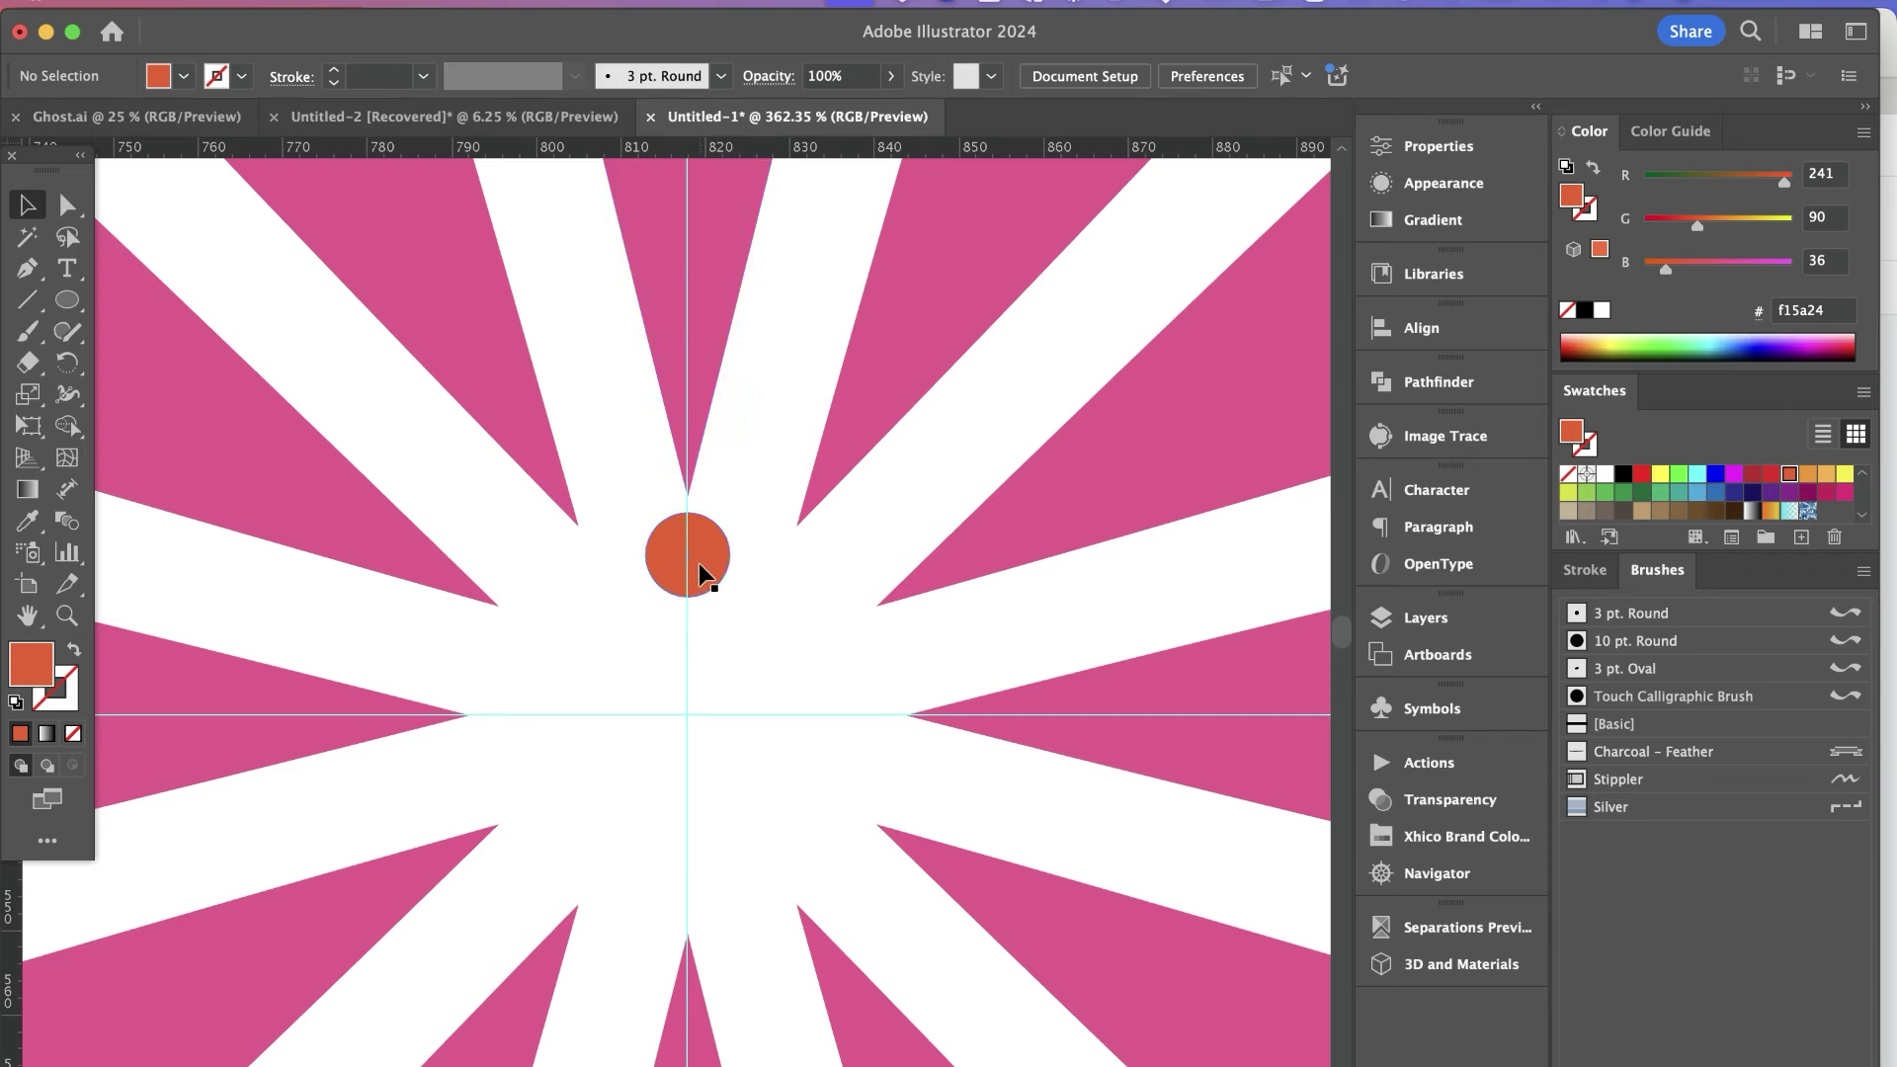
left_click(698, 563)
left_click_drag(732, 596, 748, 613)
left_click_drag(701, 551, 701, 563)
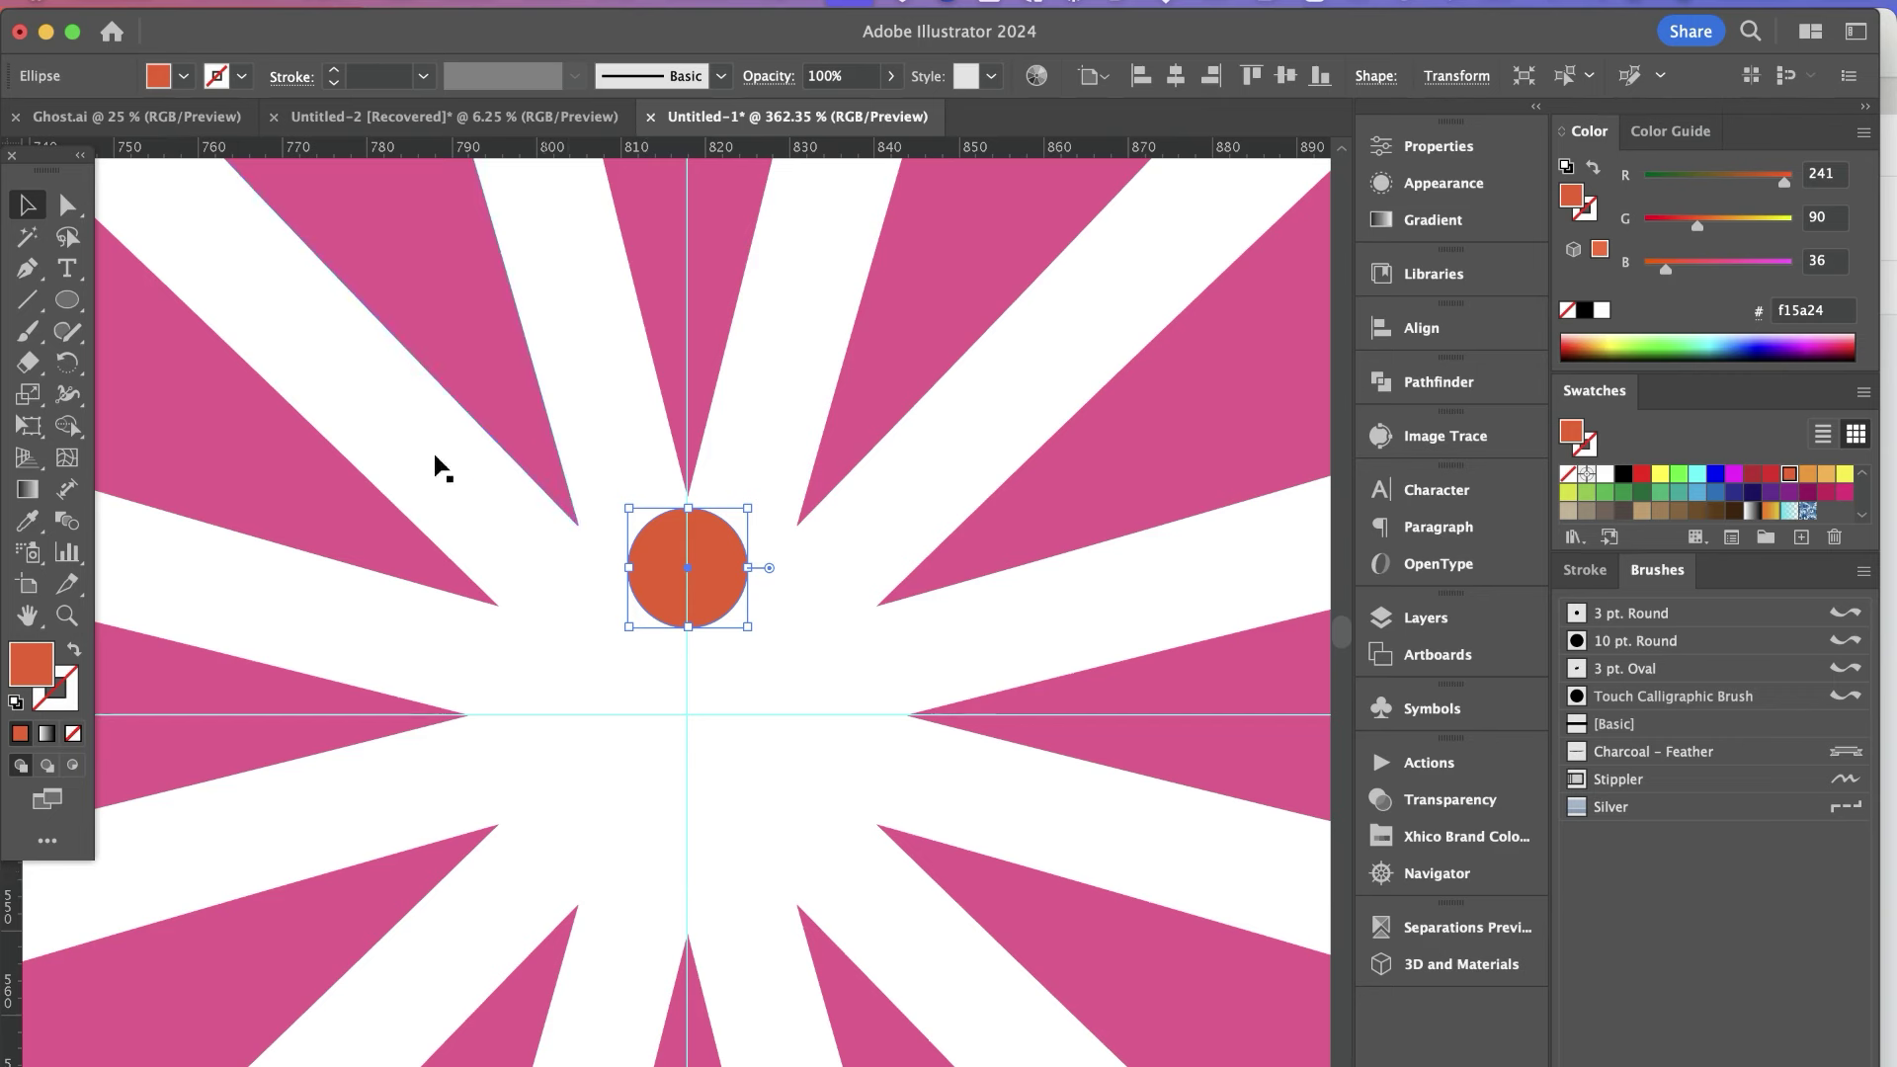
- Rotate-copy the orange circle by 360/5 around the flower centre to form five dots
left_click(79, 365)
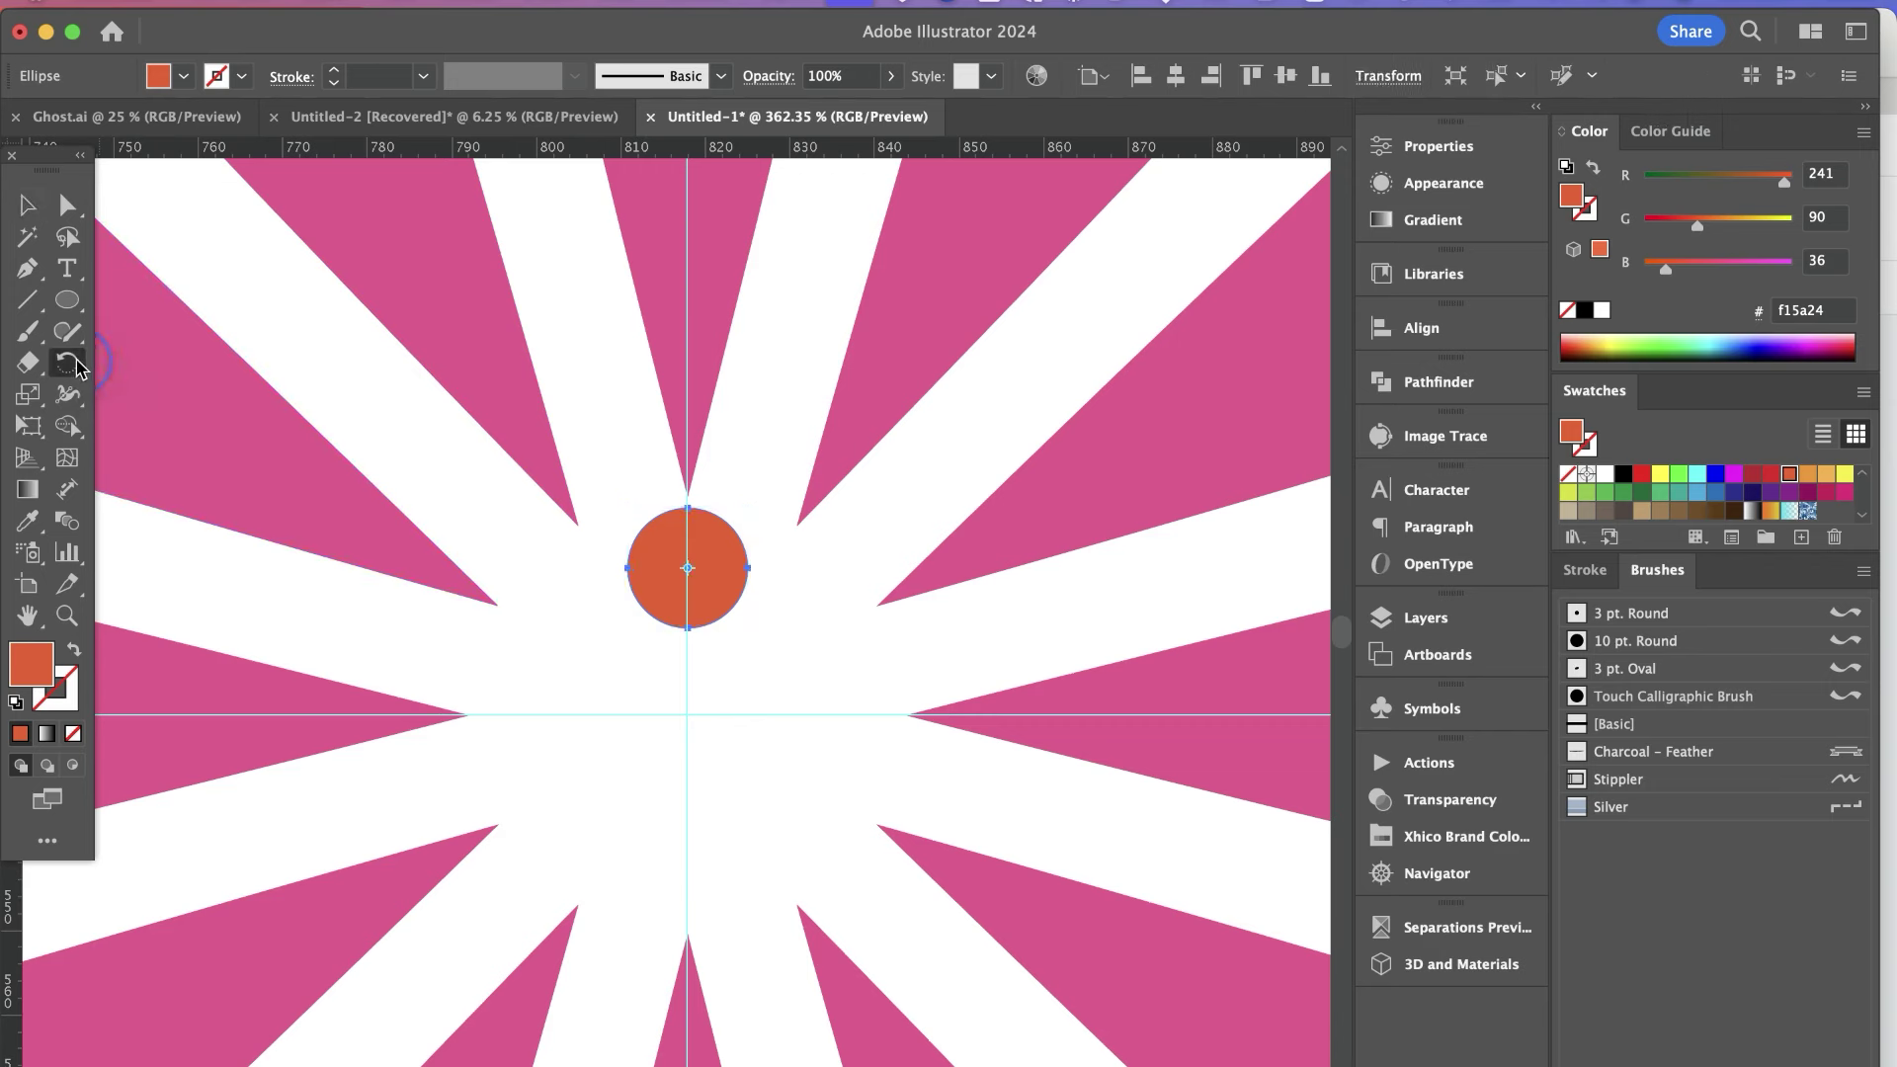
left_click(685, 712, "alt")
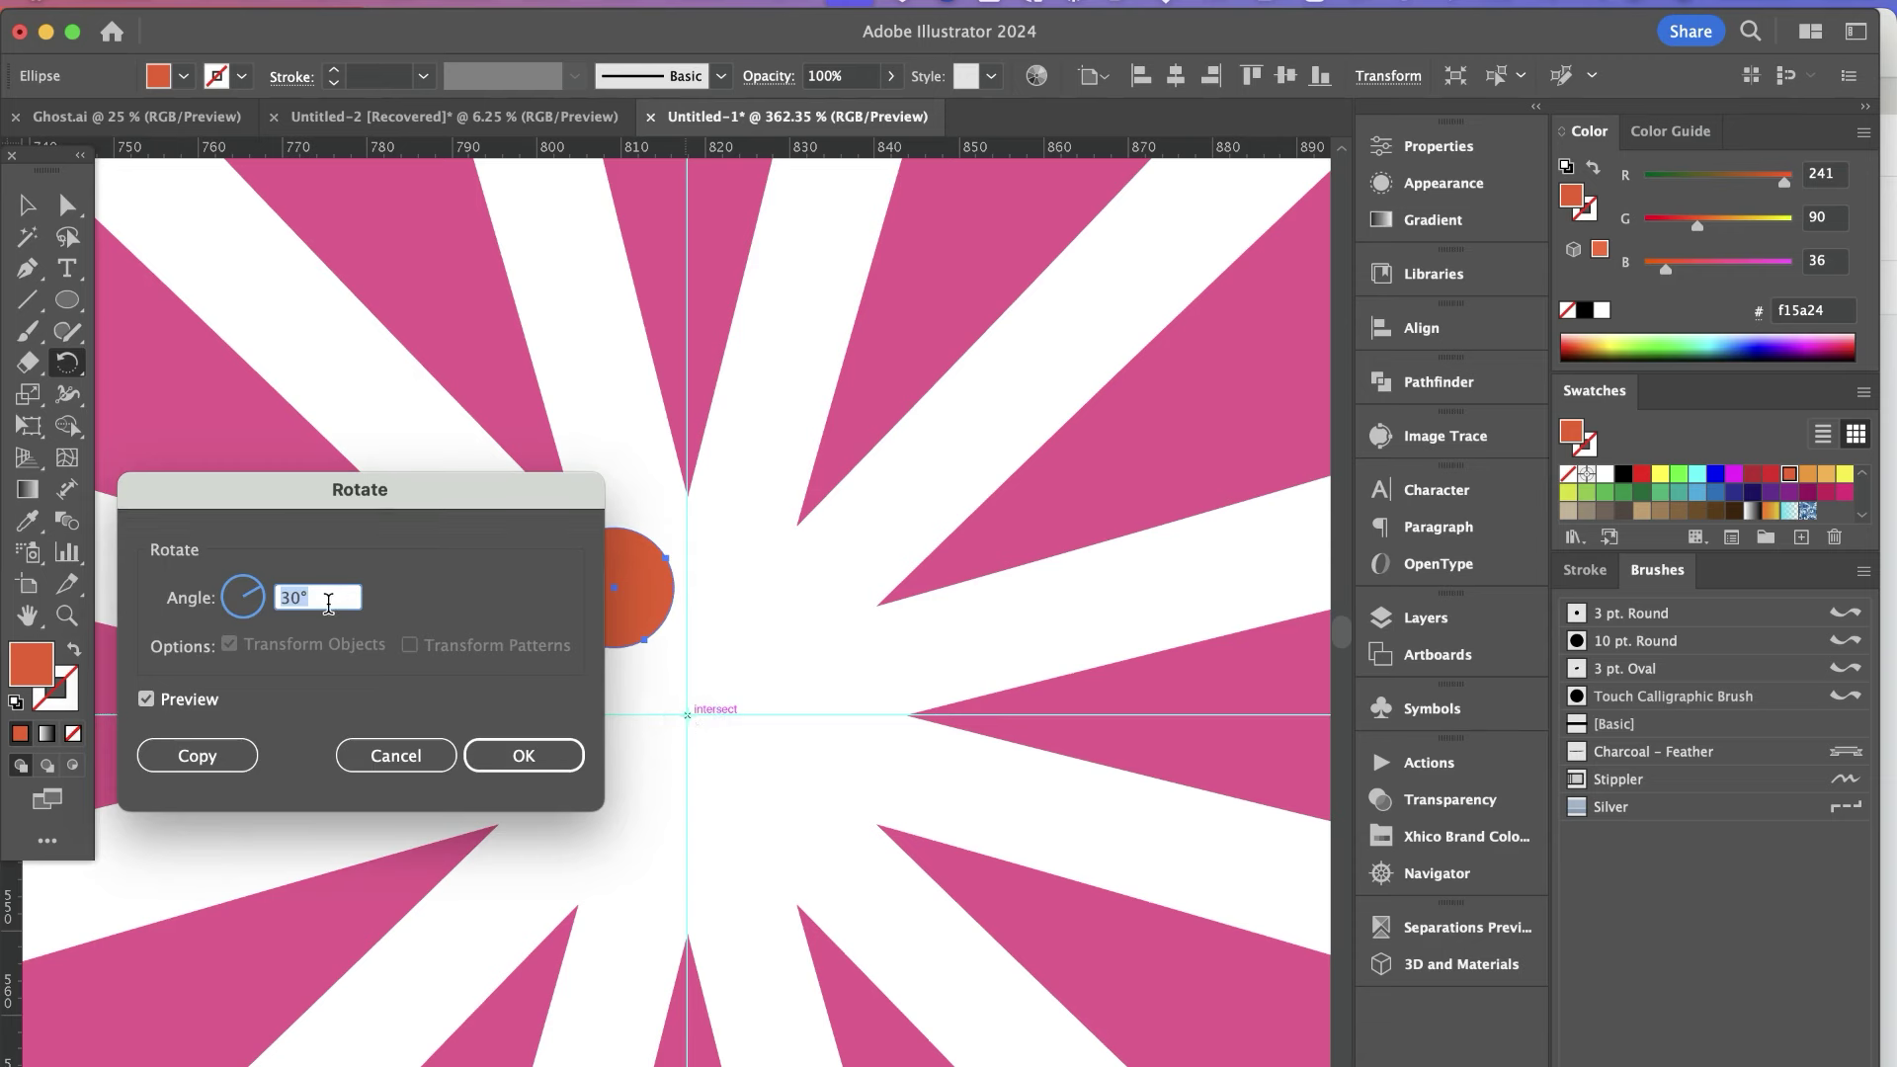
type("360/5")
left_click(203, 755)
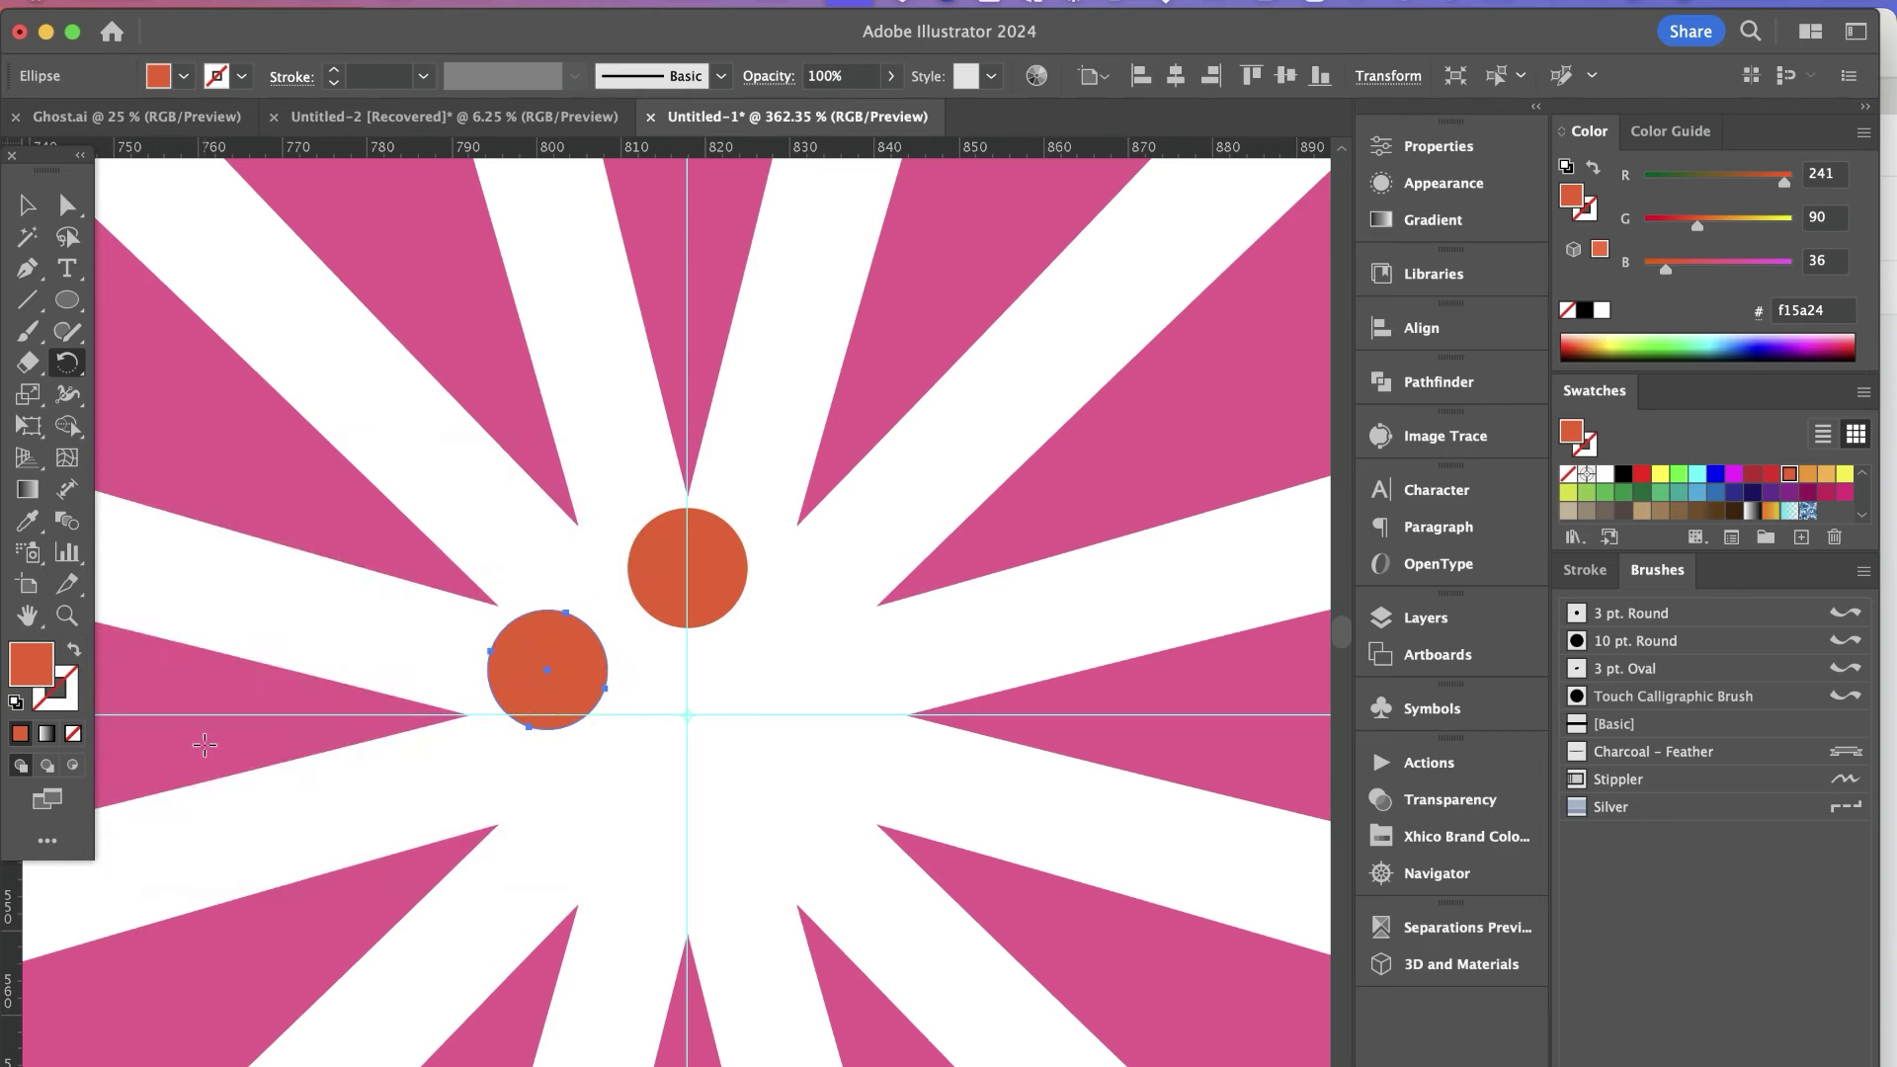
key("super+d")
key("super+d")
key("super+d")
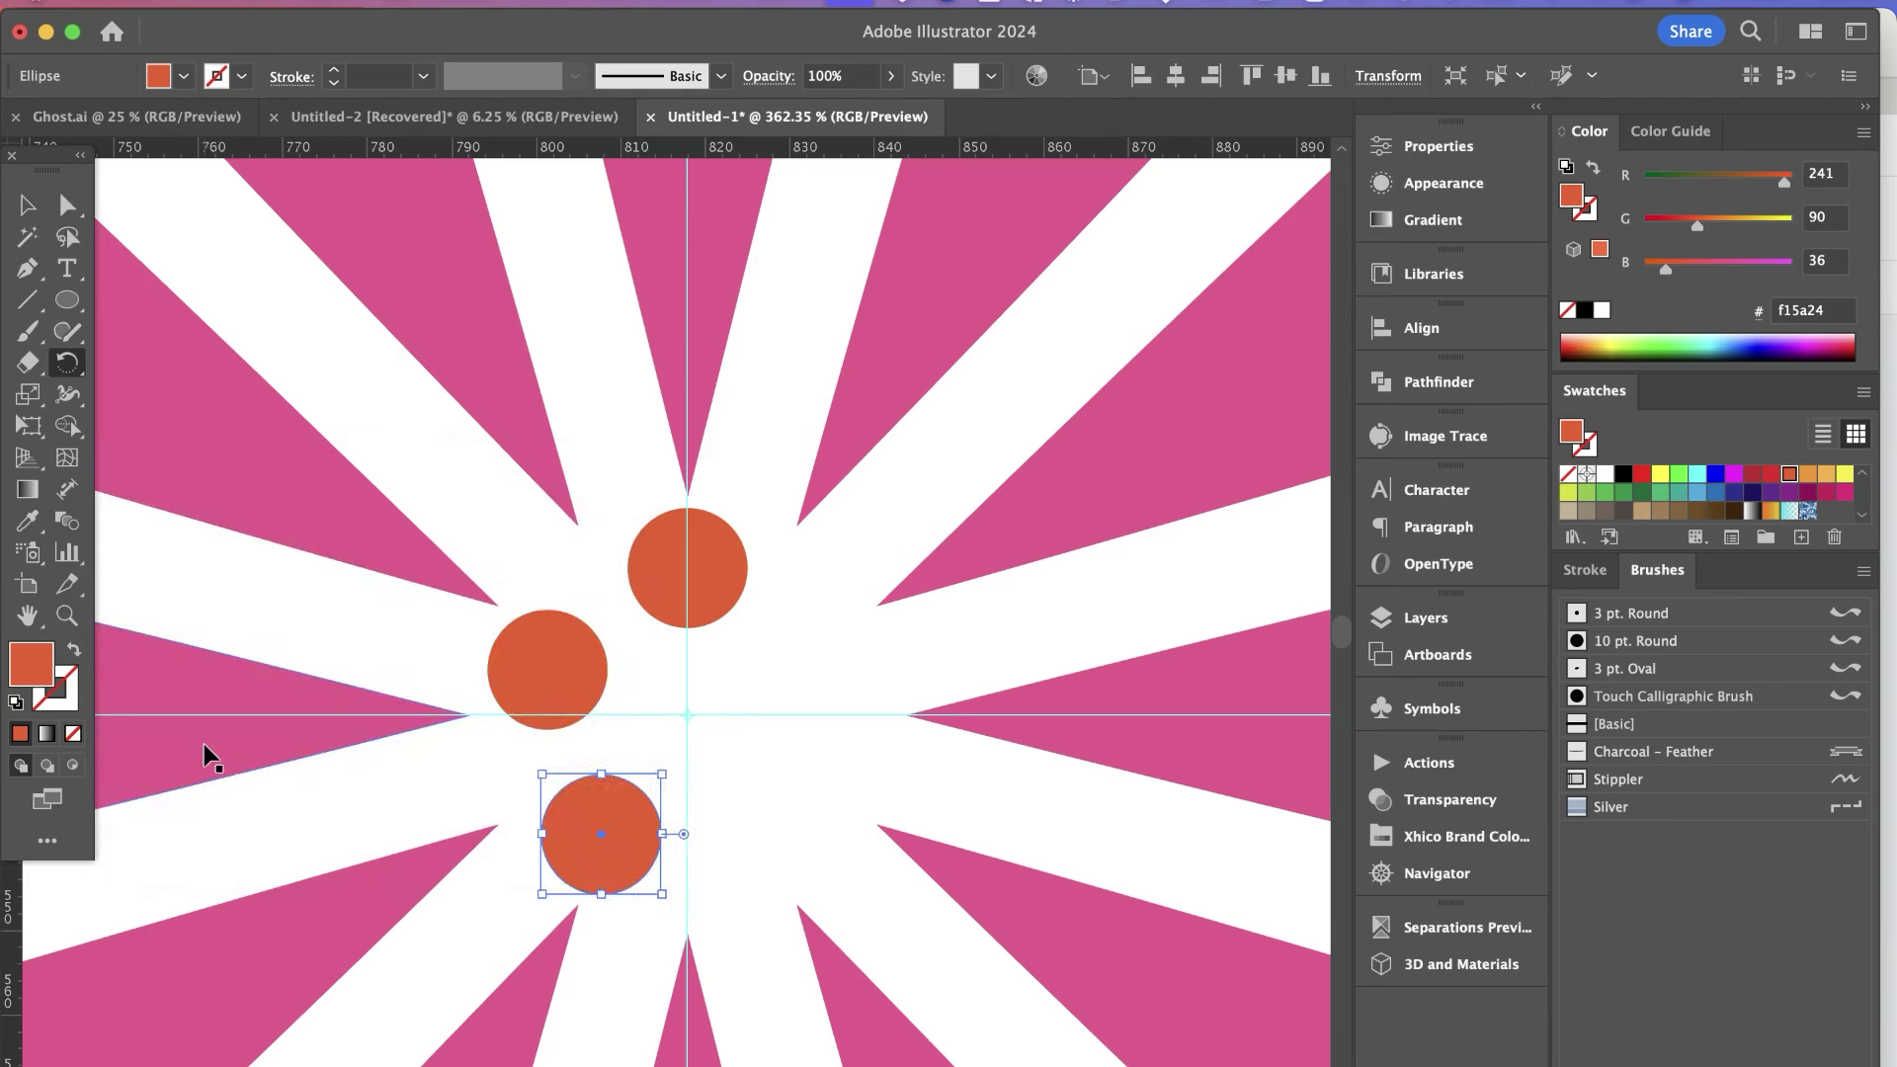
key("v")
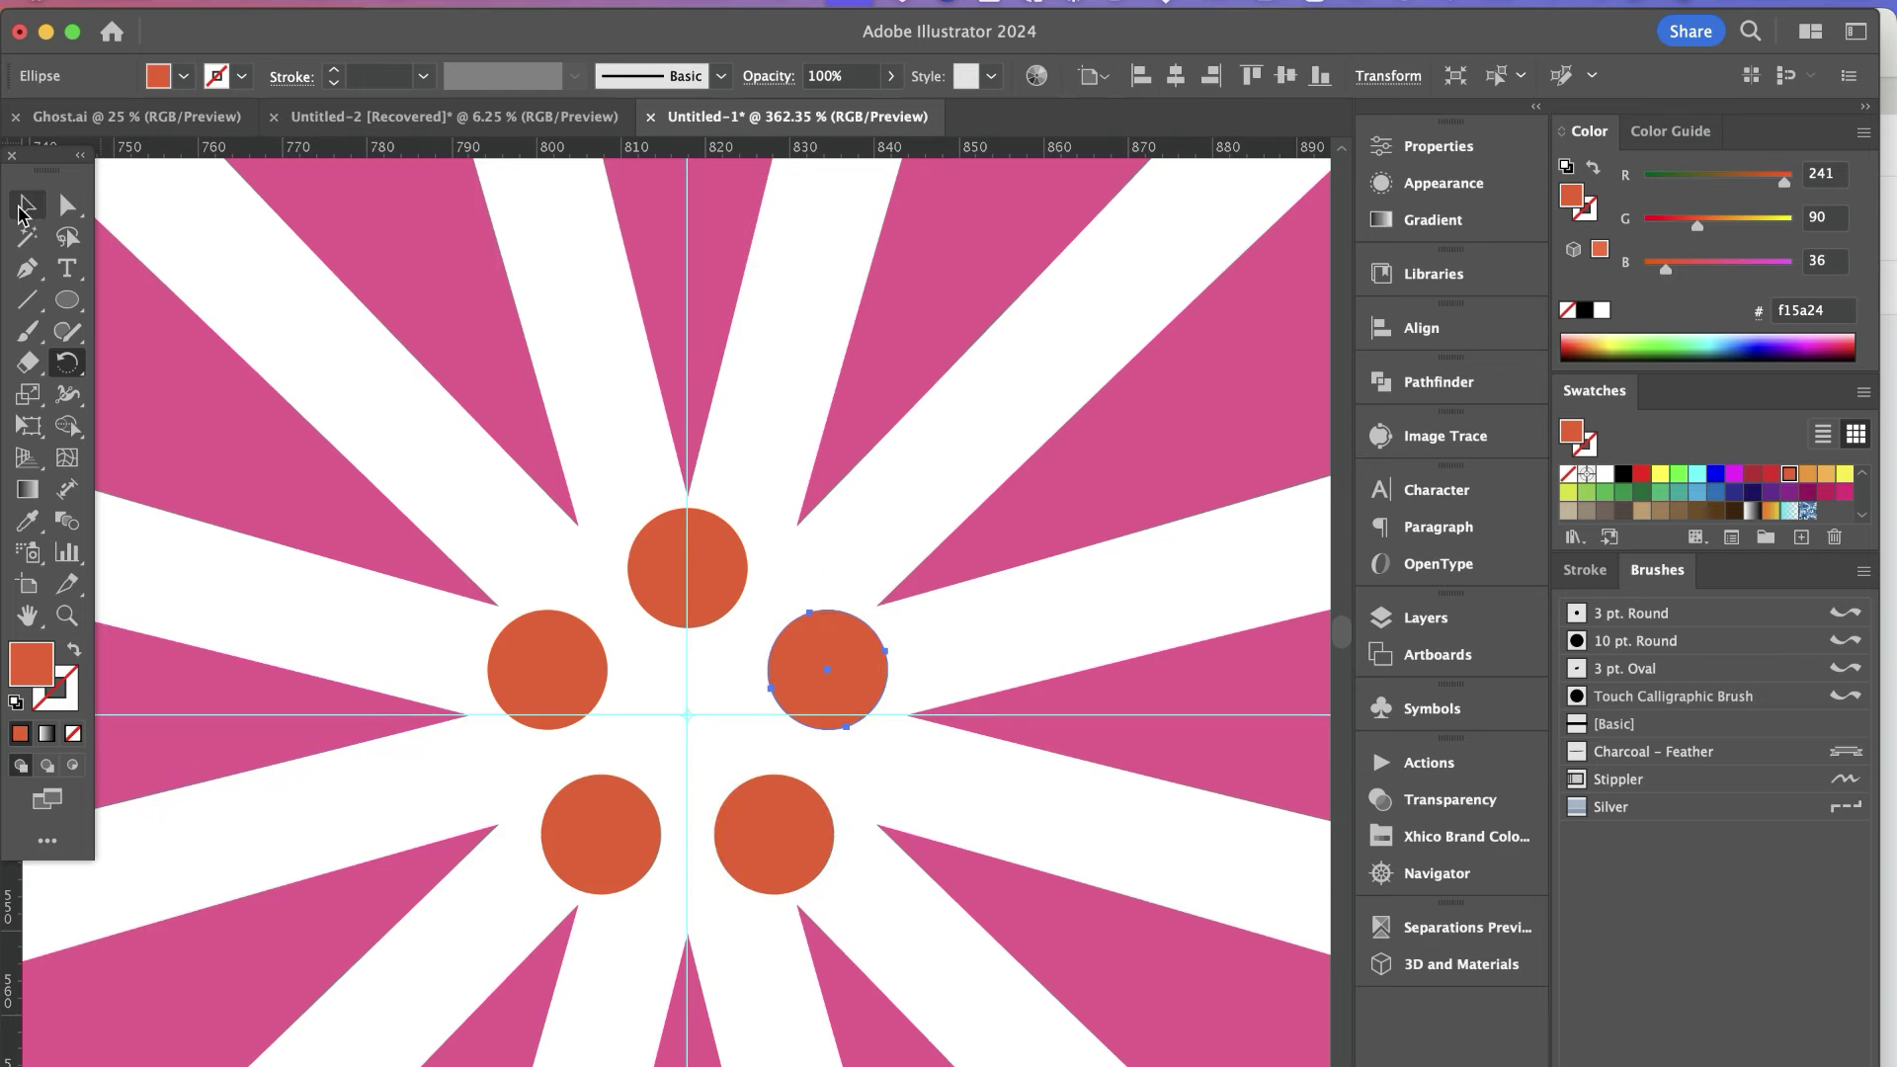
left_click(682, 545, "alt+super")
- Hide the guides and zoom onto the finished right flower with its orange dots
left_click(682, 546, "alt+super")
left_click(682, 545, "alt+super")
left_click(680, 543, "alt+super")
left_click(676, 542, "alt+super")
left_click(672, 542, "alt+super")
left_click(670, 542, "alt+super")
left_click(670, 542, "alt+super")
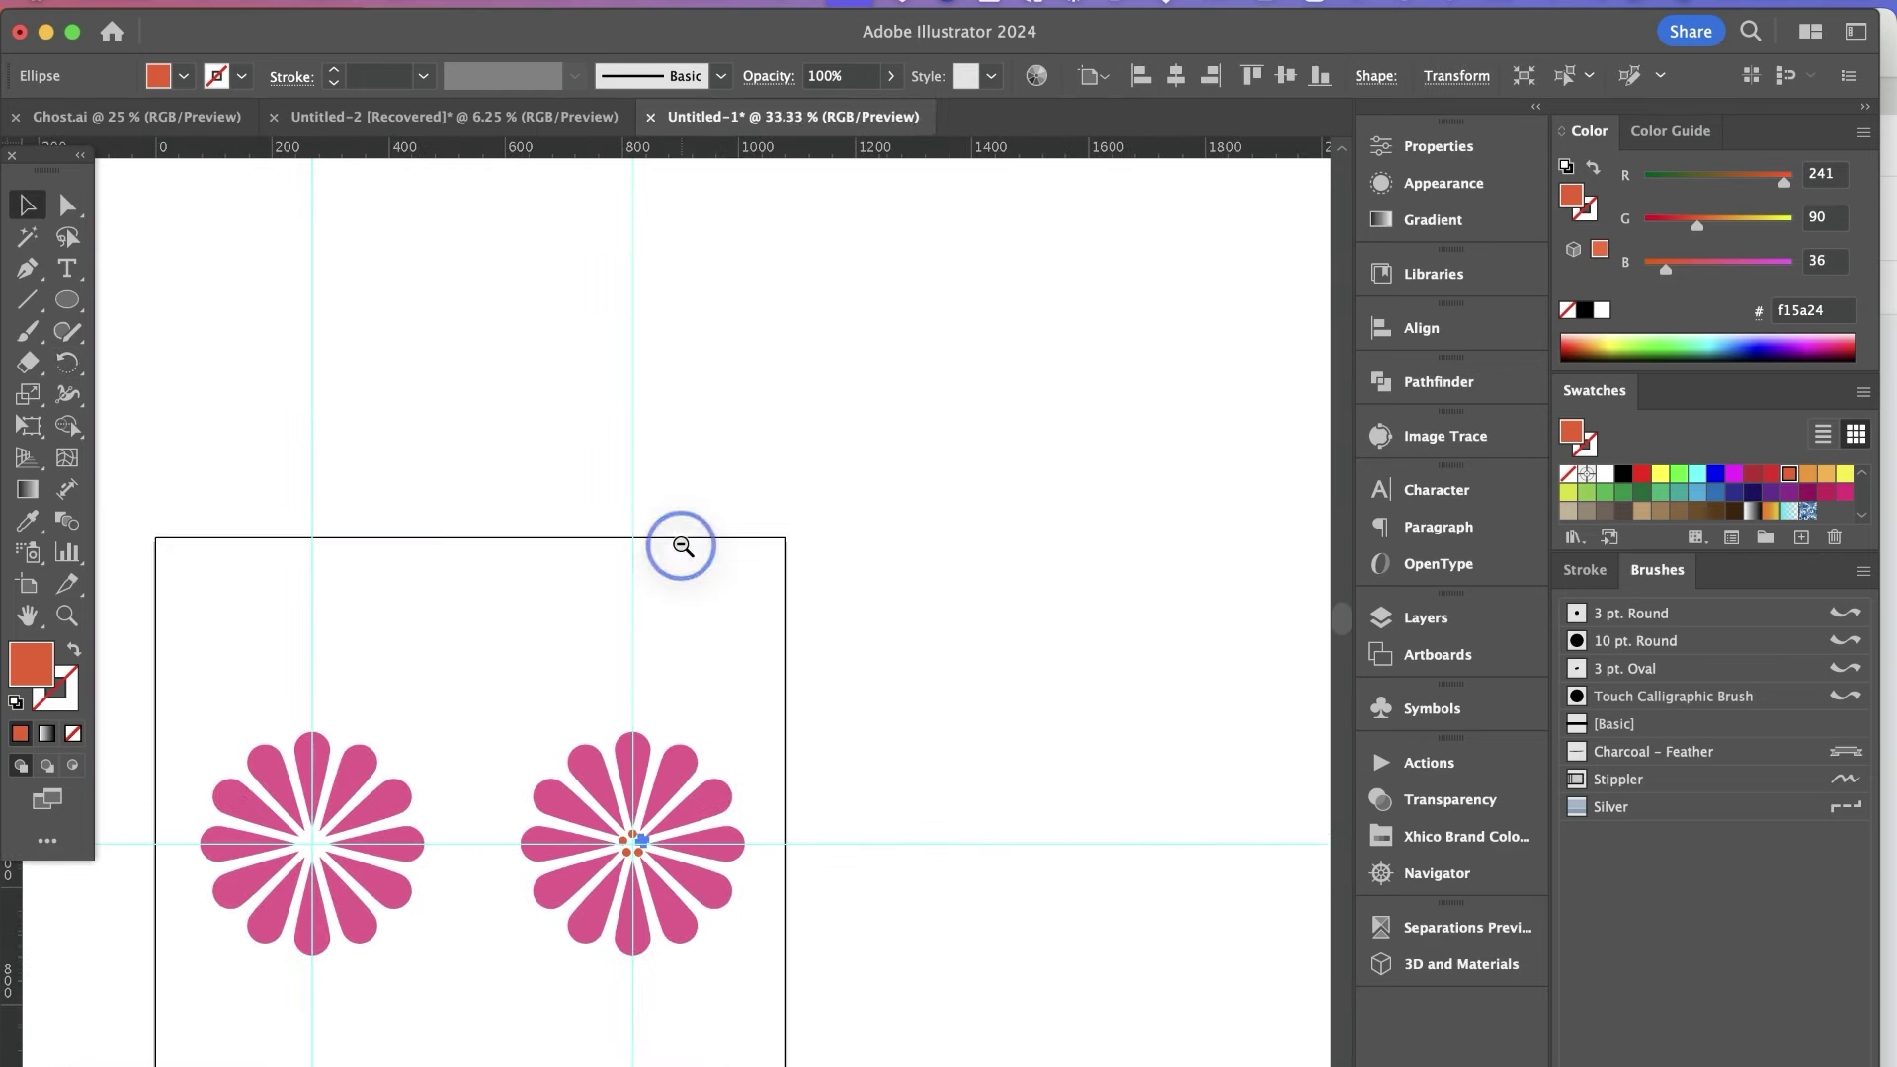
left_click(682, 603)
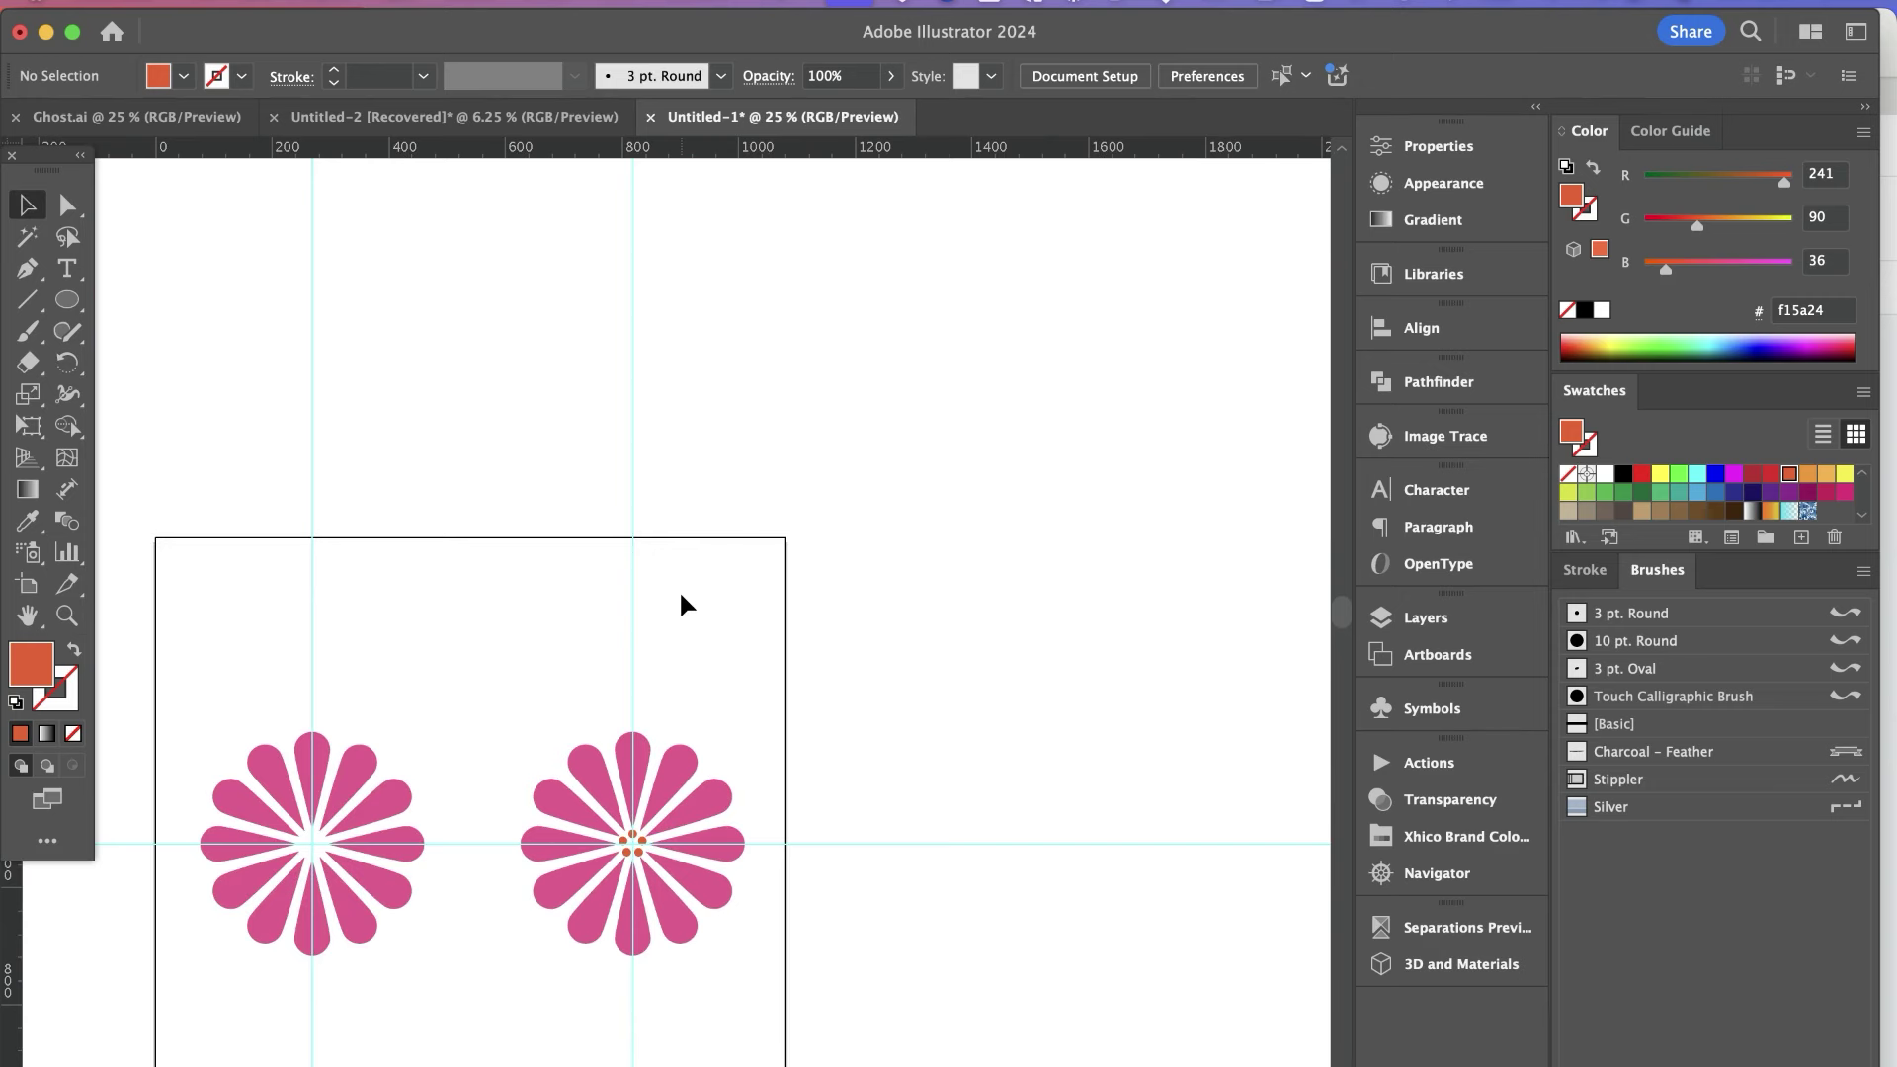
key("super+semicolon")
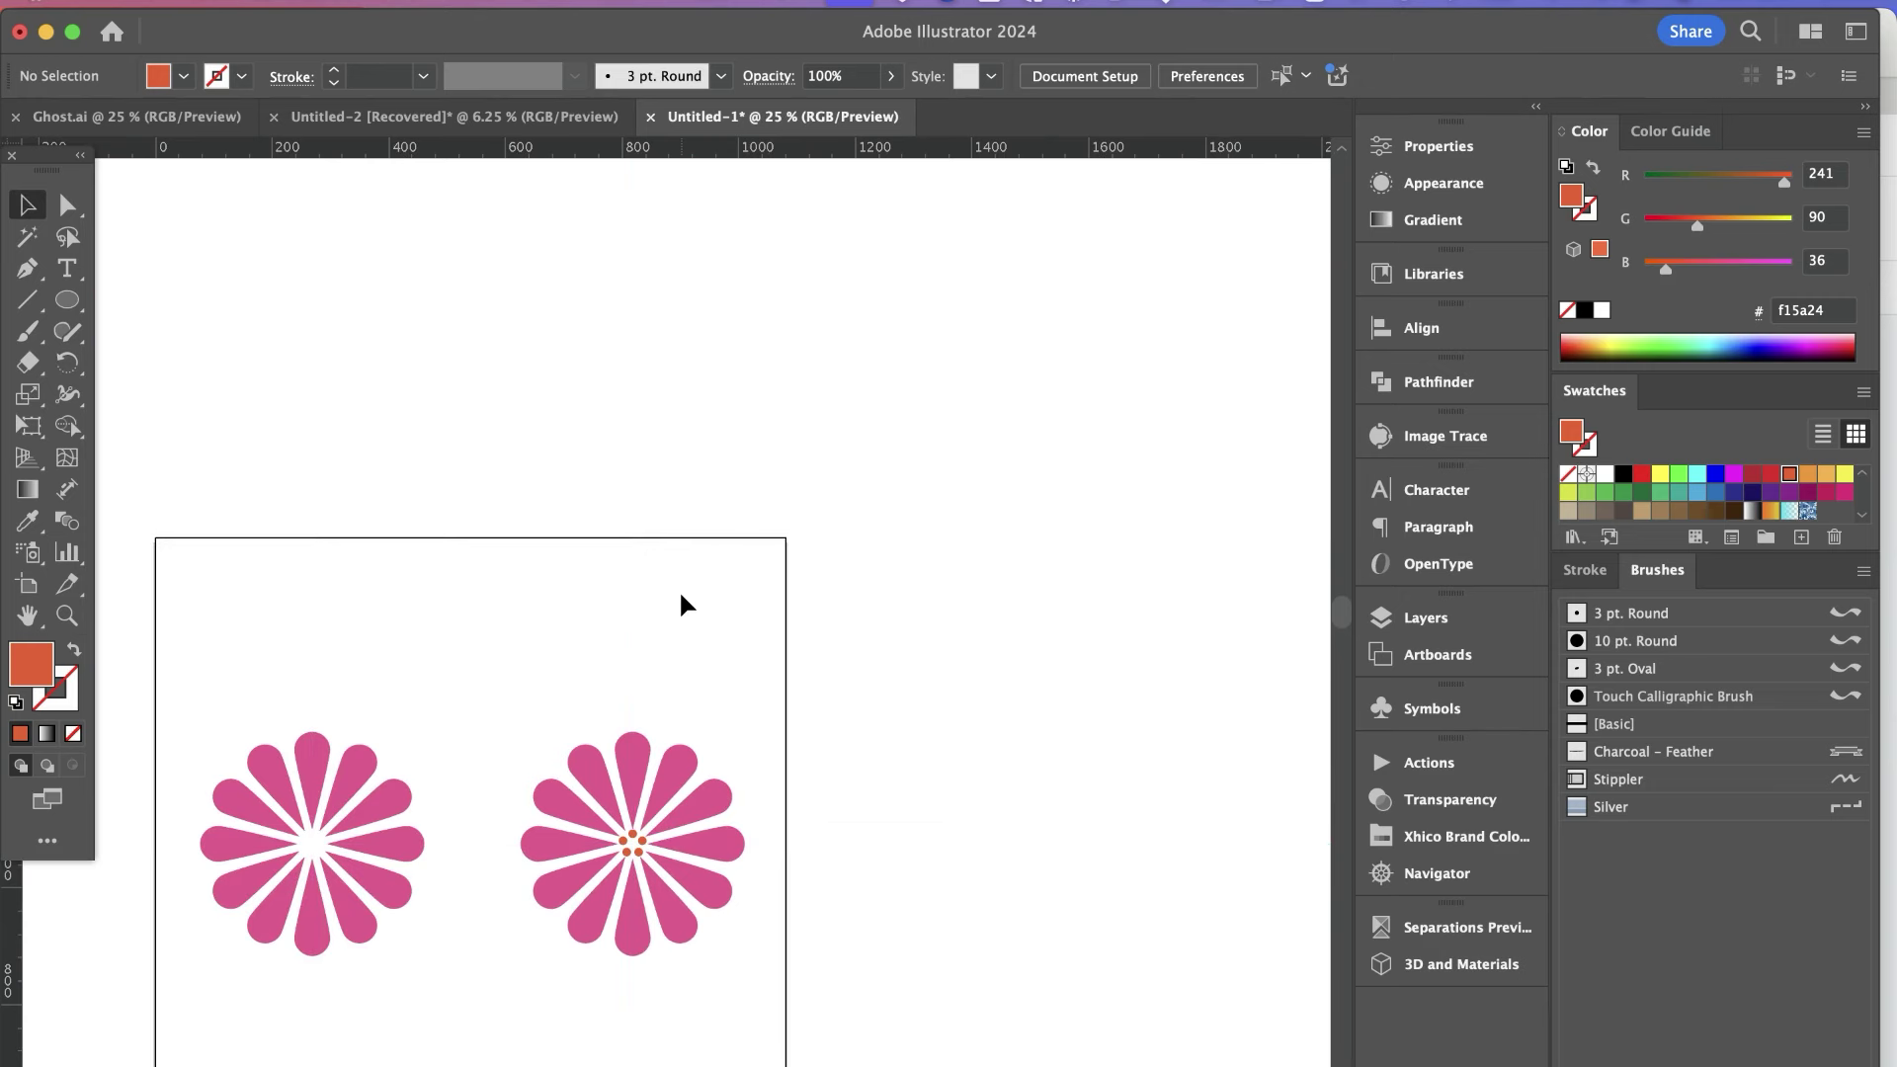
left_click_drag(498, 704, 1070, 982)
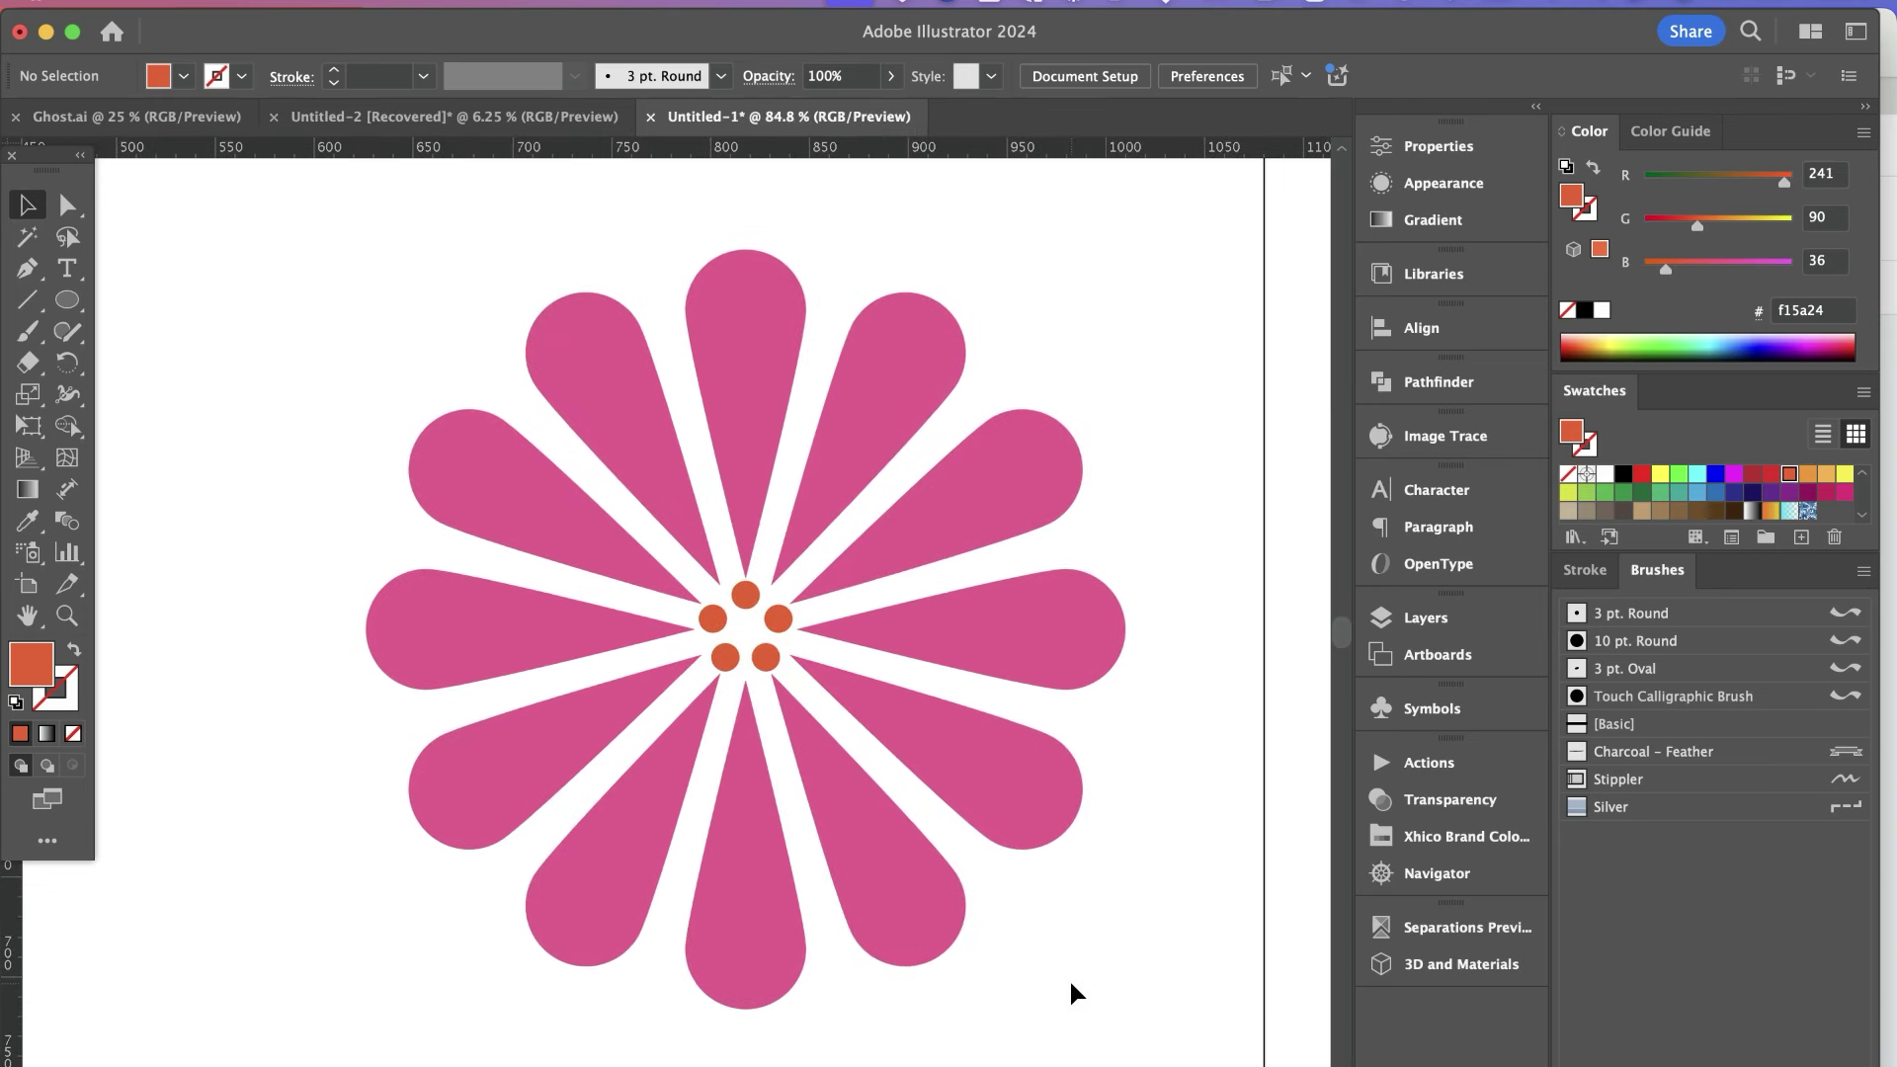